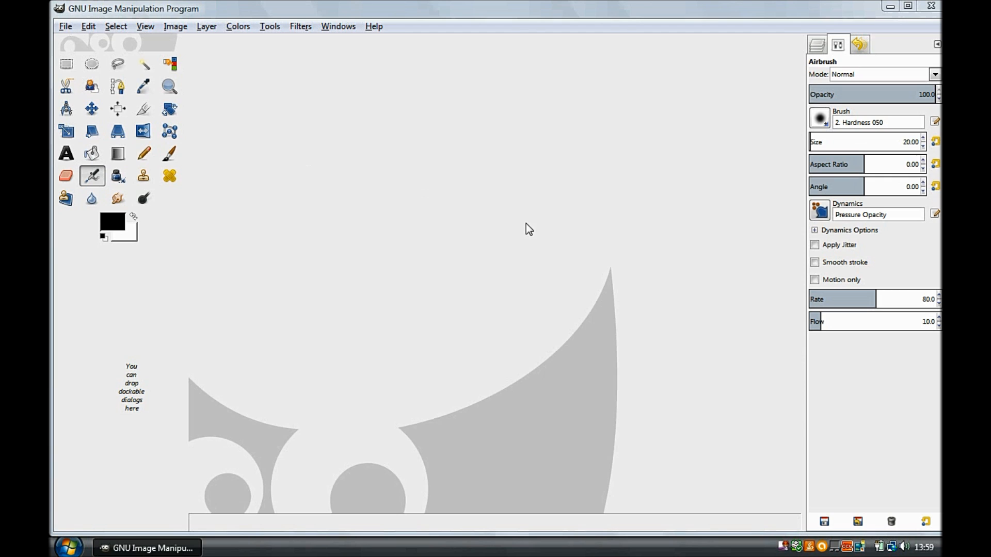
# - Open the recently used image some dickhead.jpg
pyautogui.click(66, 27)
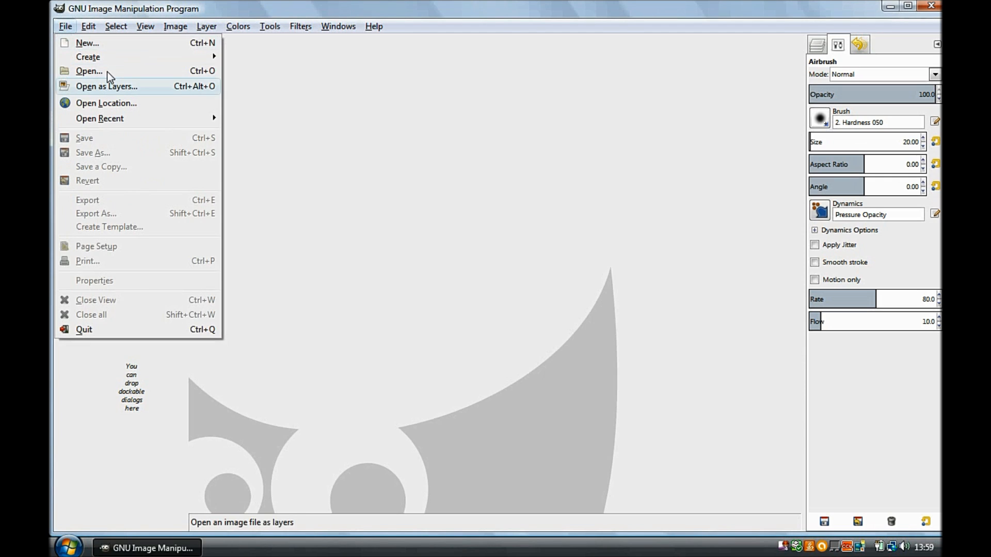
pyautogui.click(144, 70)
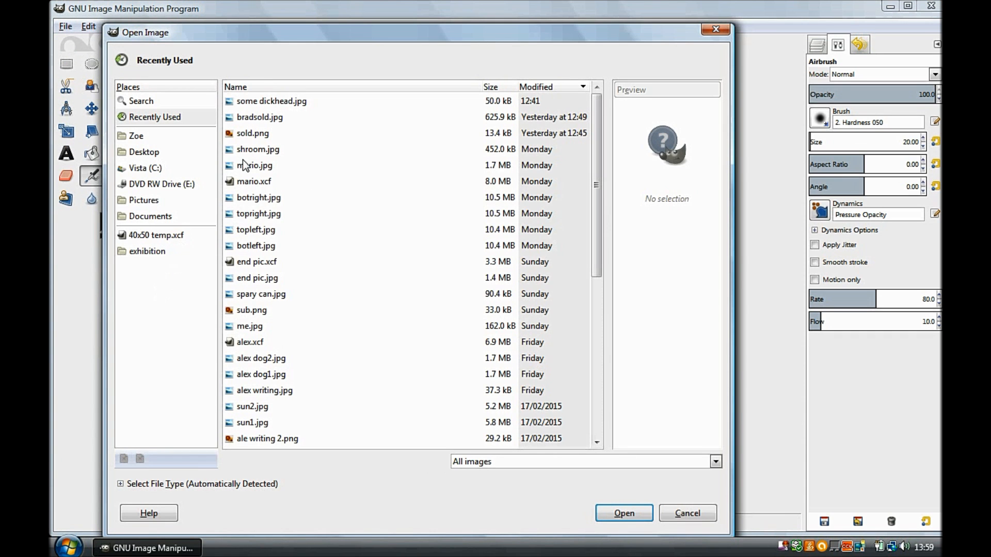
pyautogui.click(292, 100)
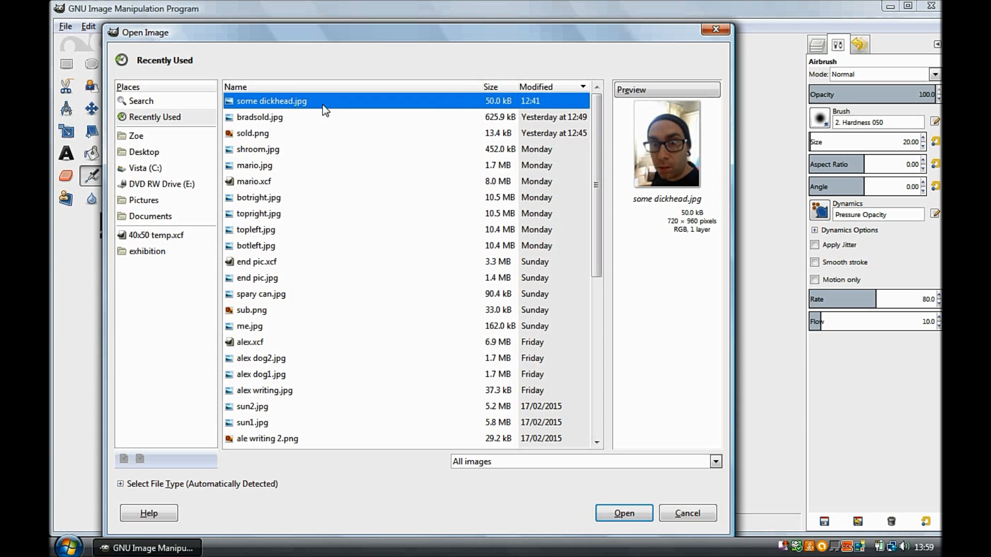
pyautogui.doubleClick(343, 103)
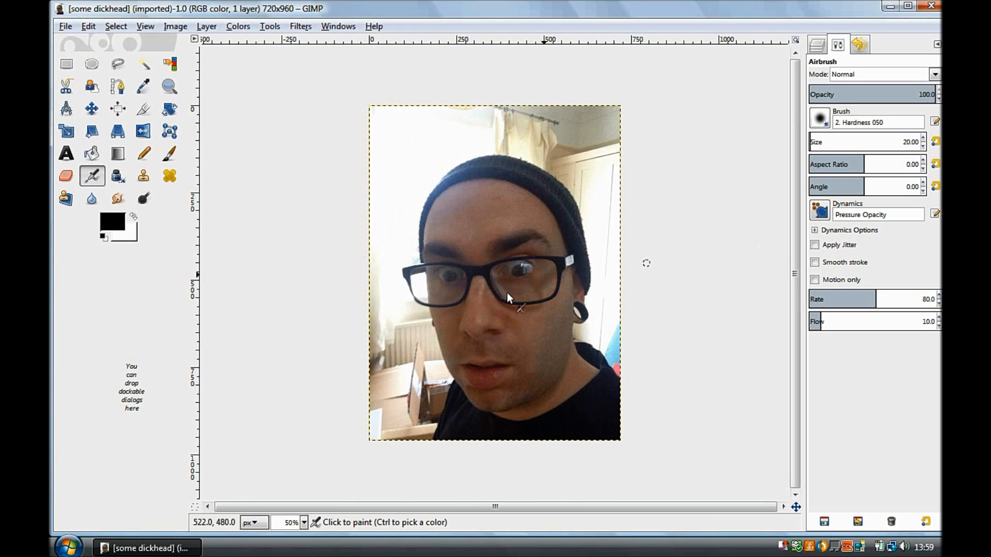
# - Set a custom zoom of 60% for the image view
pyautogui.click(144, 27)
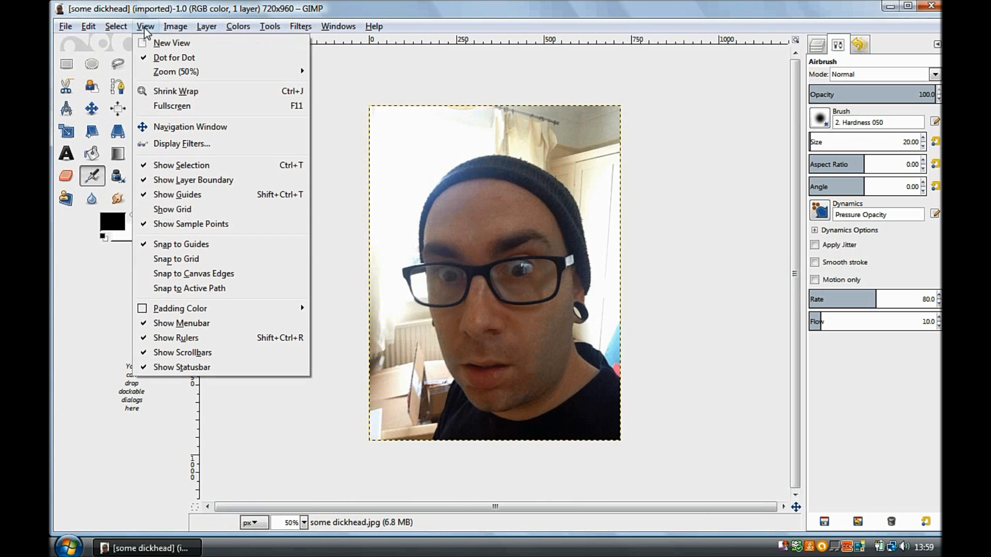
pyautogui.moveTo(213, 72)
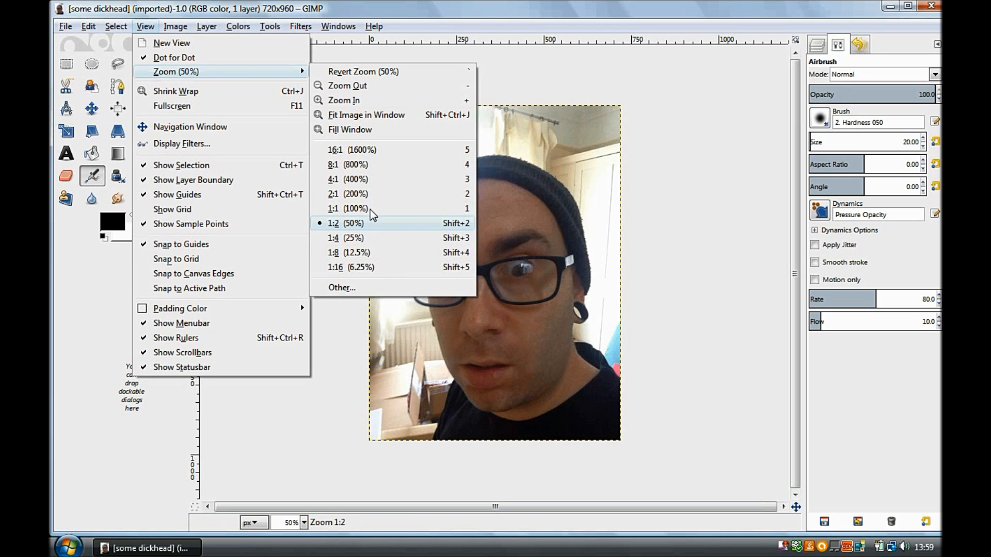
pyautogui.click(369, 288)
pyautogui.doubleClick(500, 303)
pyautogui.press('BackSpace')
pyautogui.write('60')
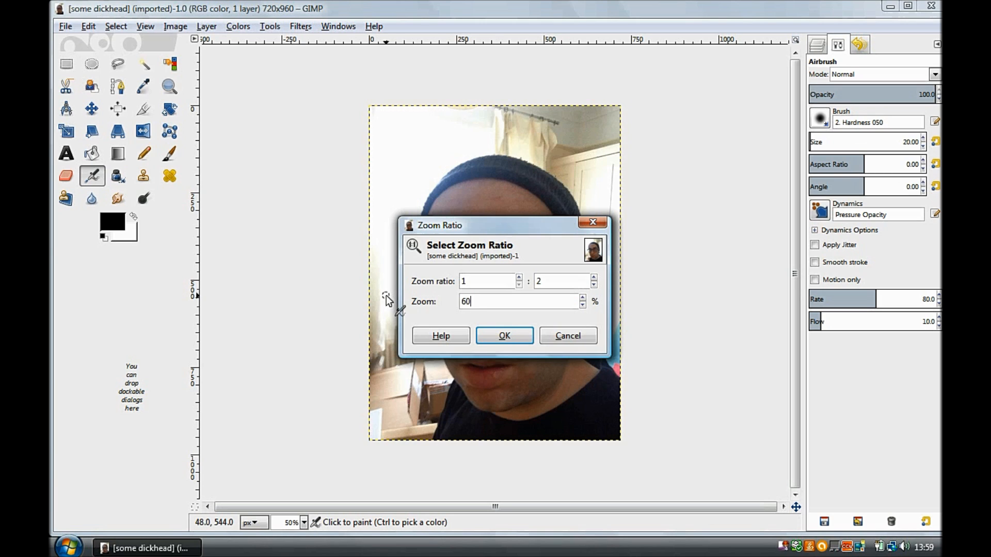
pyautogui.press('Return')
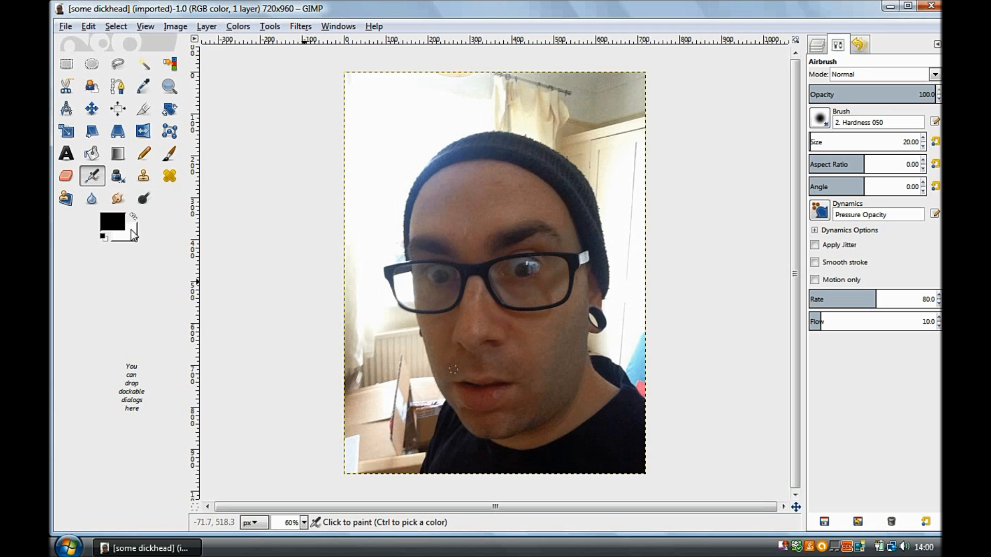
# - With Free Select, trace the man's outline from the image's lower edge up the left shoulder and cheek to just below the glasses
pyautogui.click(117, 64)
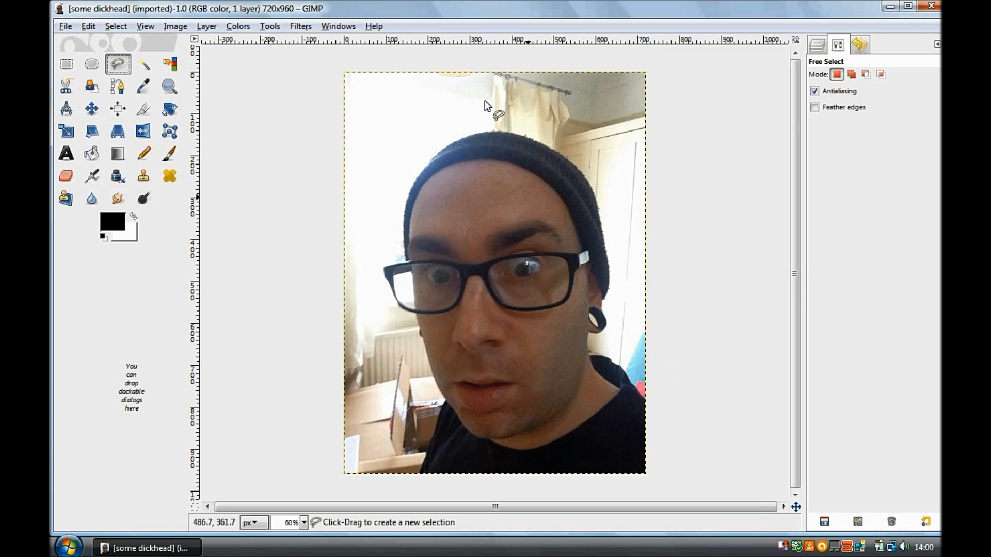
pyautogui.click(418, 473)
pyautogui.click(422, 466)
pyautogui.click(425, 454)
pyautogui.click(430, 444)
pyautogui.click(433, 436)
pyautogui.click(438, 426)
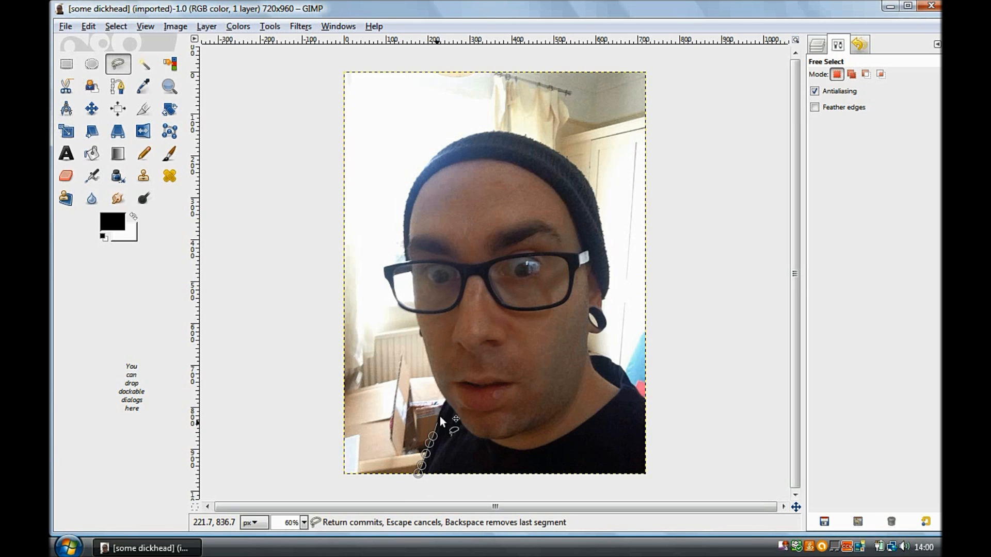
pyautogui.click(442, 408)
pyautogui.click(445, 400)
pyautogui.click(439, 392)
pyautogui.click(433, 373)
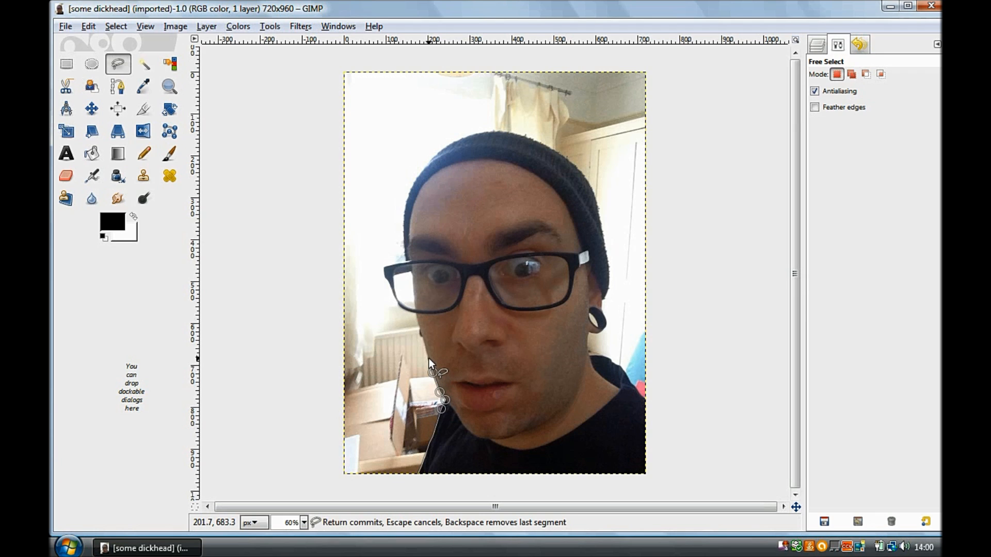
pyautogui.click(428, 359)
pyautogui.click(424, 339)
pyautogui.click(418, 333)
# - Continue the selection outline around the outer left rim of the glasses up to the beanie
pyautogui.click(421, 326)
pyautogui.click(416, 315)
pyautogui.click(407, 311)
pyautogui.click(395, 301)
pyautogui.click(389, 287)
pyautogui.click(385, 278)
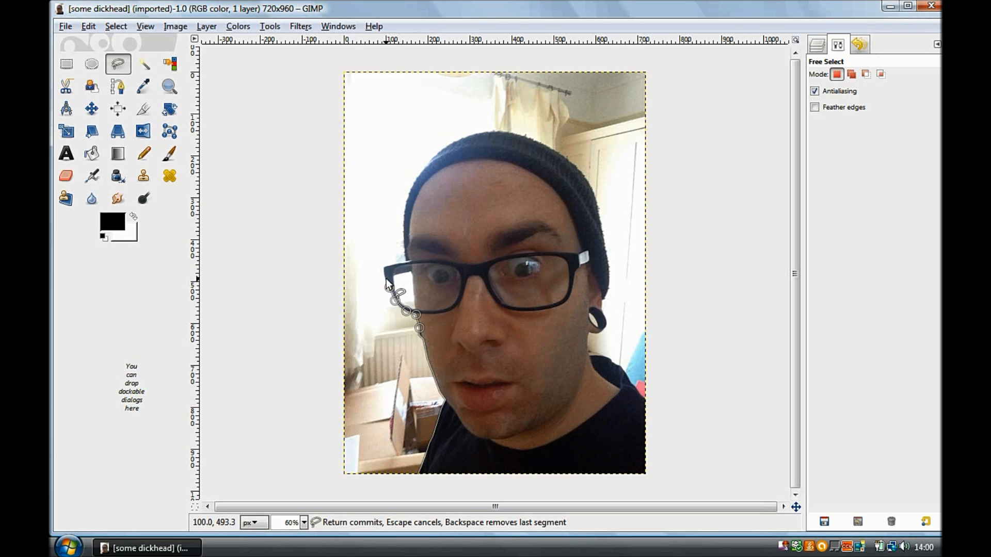
pyautogui.click(384, 268)
pyautogui.click(393, 264)
pyautogui.click(401, 261)
# - Trace the selection outline up the left side of the beanie and across its crown
pyautogui.click(404, 248)
pyautogui.click(403, 223)
pyautogui.click(407, 199)
pyautogui.click(411, 187)
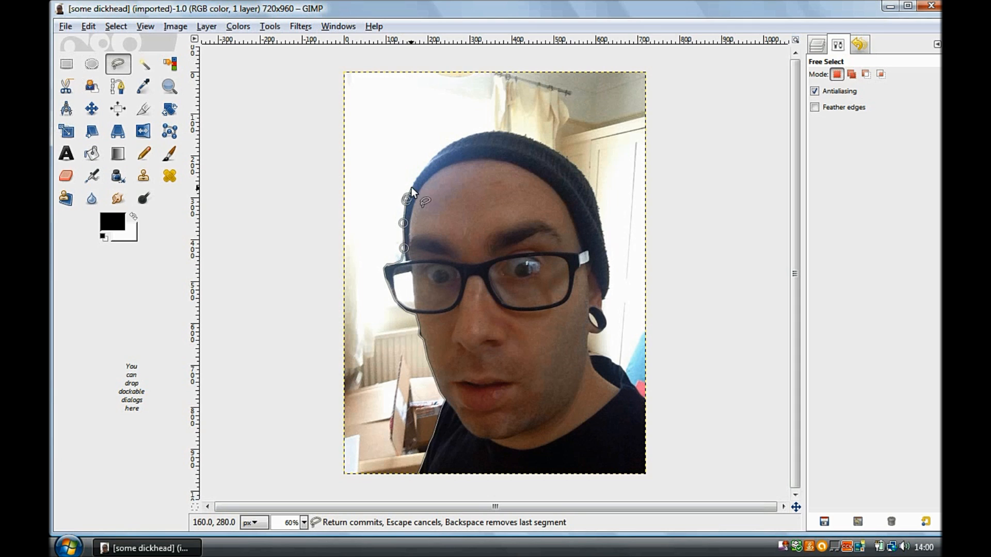
pyautogui.click(428, 161)
pyautogui.click(438, 151)
pyautogui.click(454, 140)
pyautogui.click(473, 133)
pyautogui.click(478, 133)
pyautogui.click(491, 131)
pyautogui.click(503, 131)
pyautogui.click(514, 131)
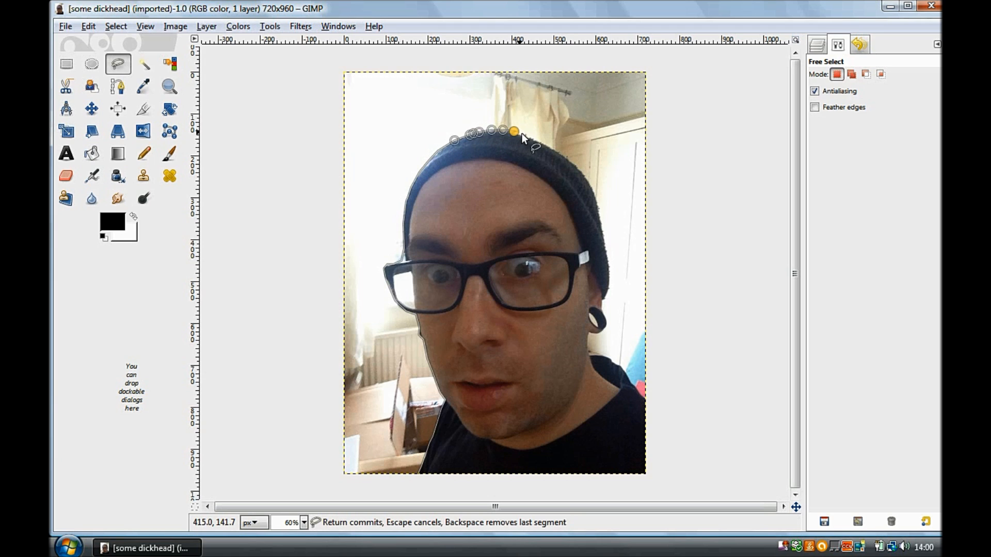
# - Extend the selection outline from the beanie's crown down its right side to just above the ear
pyautogui.click(537, 139)
pyautogui.click(548, 145)
pyautogui.click(561, 152)
pyautogui.click(572, 160)
pyautogui.click(581, 167)
pyautogui.click(588, 180)
pyautogui.click(595, 192)
pyautogui.click(599, 205)
pyautogui.click(603, 222)
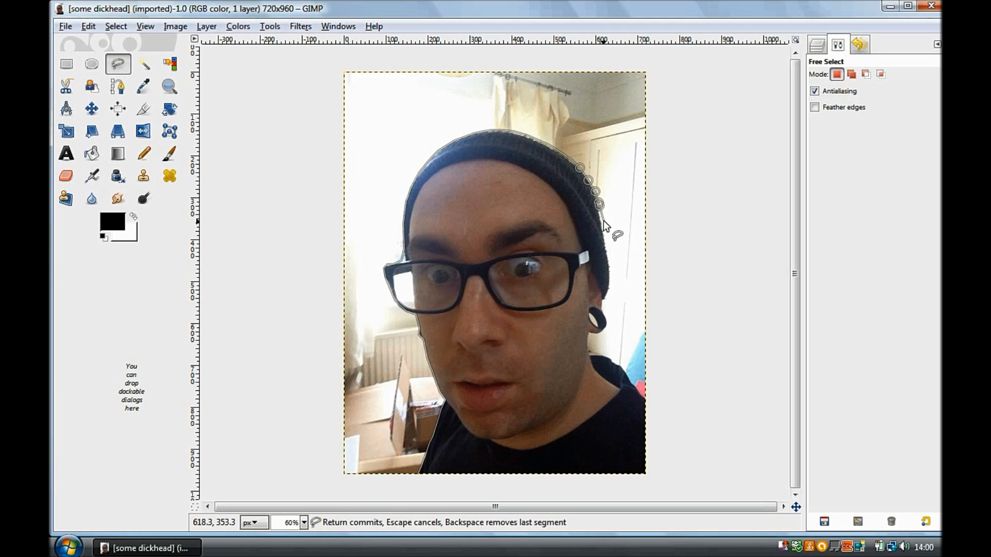
pyautogui.click(608, 250)
pyautogui.click(610, 261)
pyautogui.click(612, 274)
pyautogui.click(611, 287)
pyautogui.click(608, 298)
# - Trace the selection outline around the ear and neck and along the right shoulder to just past the image's right edge
pyautogui.click(603, 305)
pyautogui.click(606, 313)
pyautogui.click(600, 336)
pyautogui.click(590, 352)
pyautogui.click(590, 356)
pyautogui.click(599, 355)
pyautogui.click(609, 356)
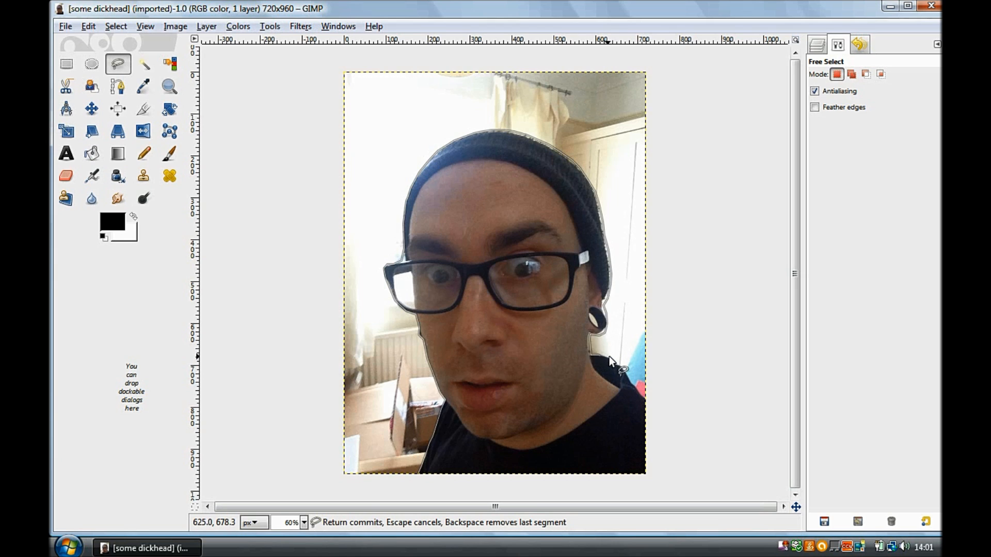
pyautogui.click(617, 362)
pyautogui.click(626, 369)
pyautogui.click(633, 378)
pyautogui.click(639, 388)
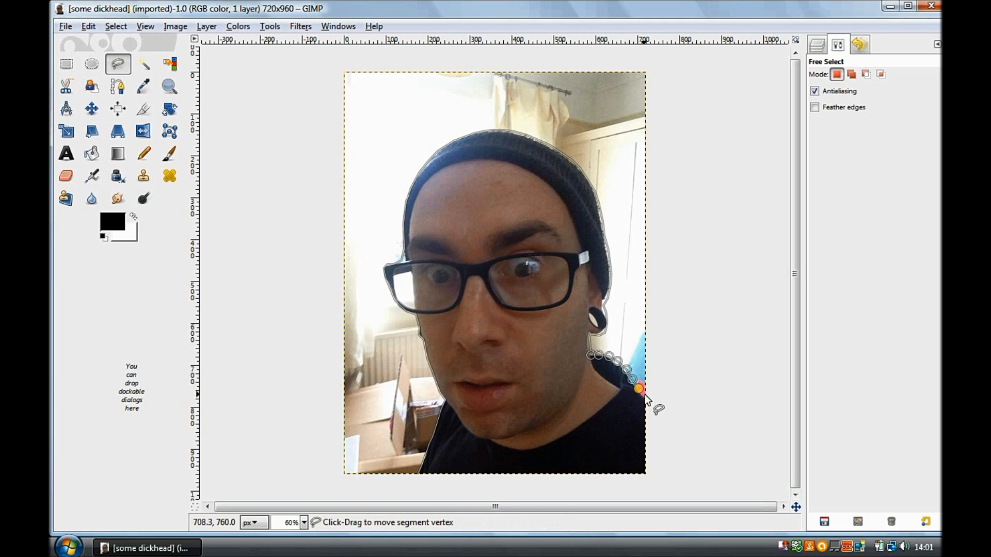
pyautogui.click(650, 399)
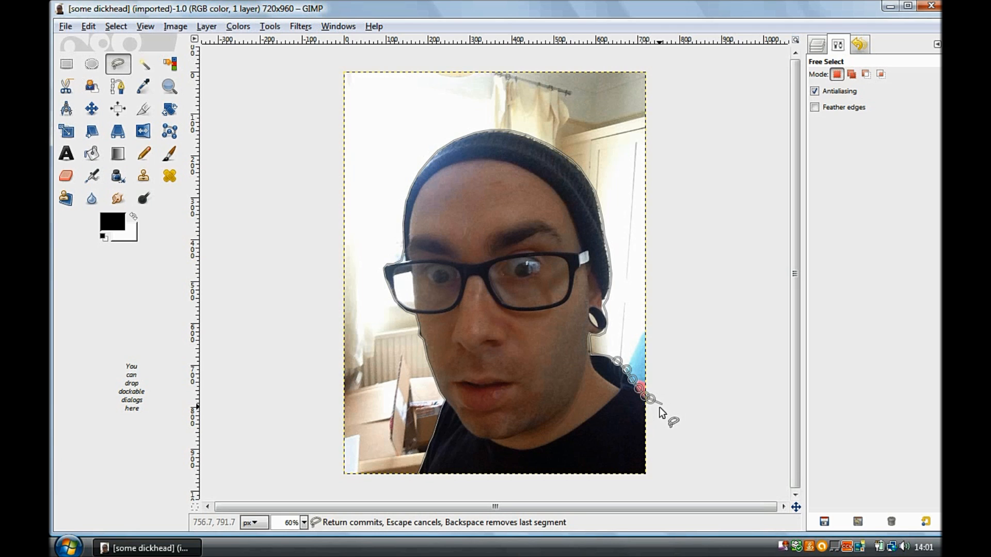
# - Carry the outline around the outside of the image and close it at the starting point to select the background
pyautogui.click(658, 61)
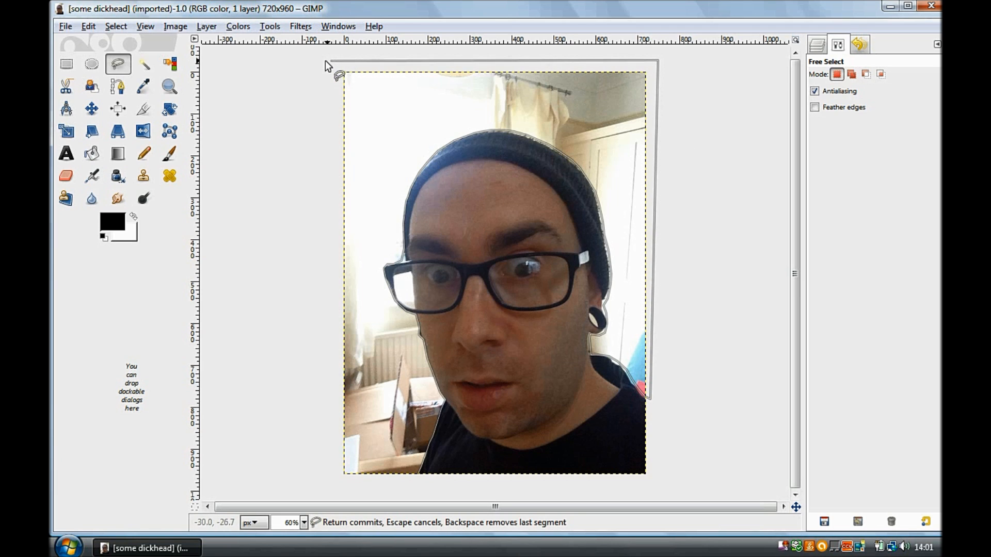
pyautogui.click(331, 489)
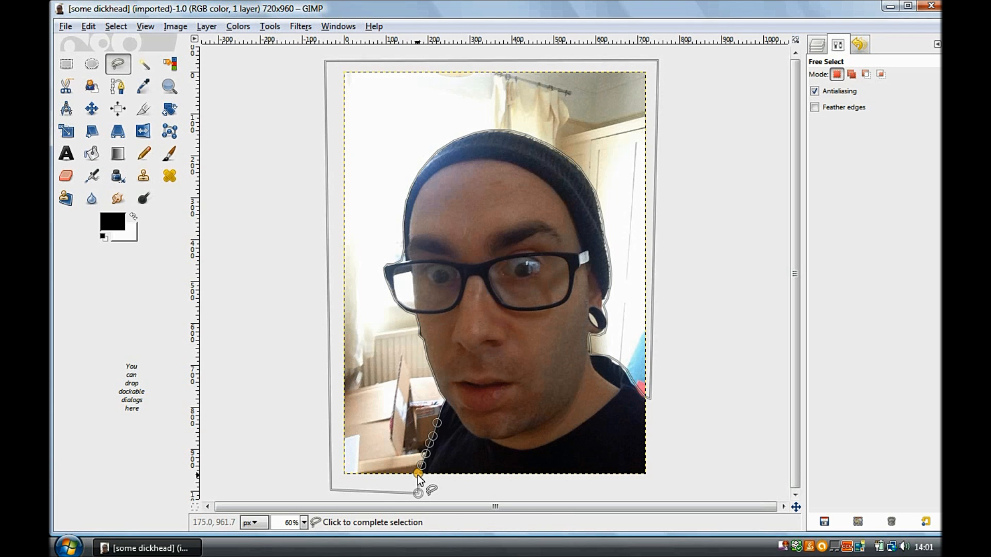
pyautogui.click(417, 474)
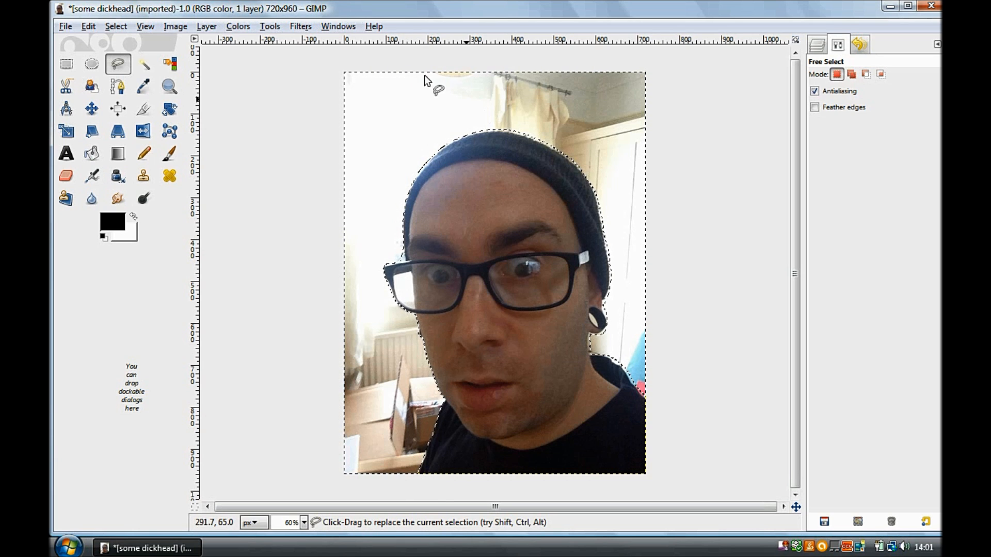
# - Clear the selected background to white and dismiss the selection
pyautogui.click(91, 25)
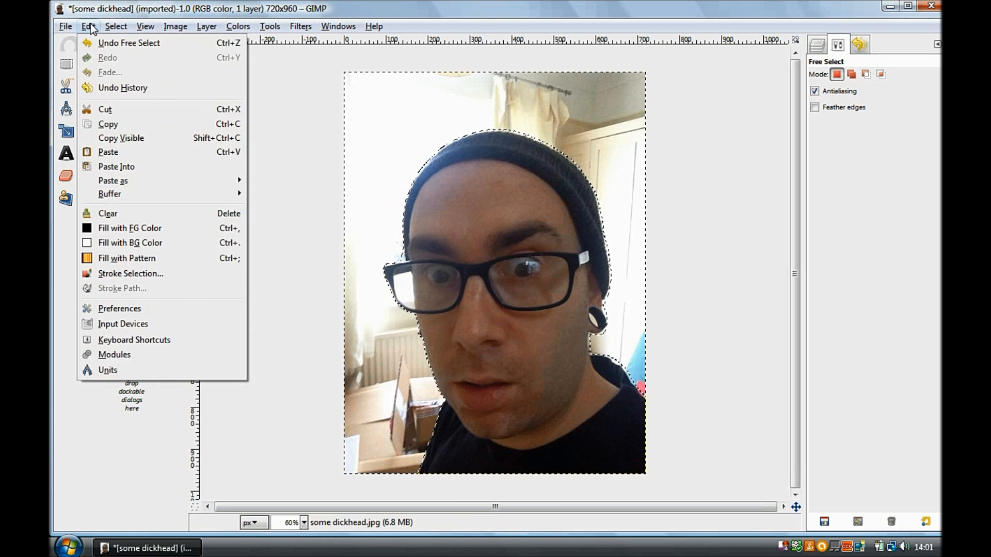
pyautogui.click(142, 217)
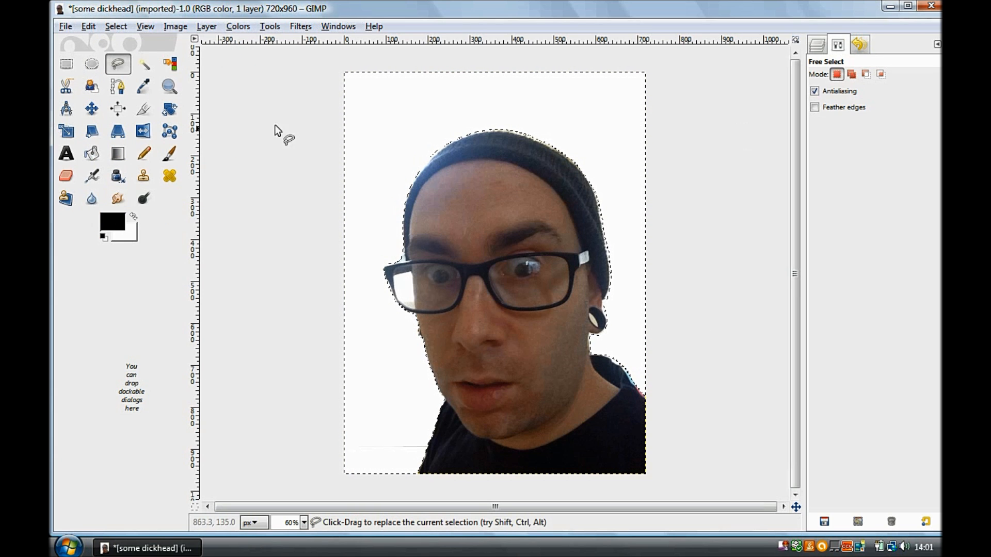
pyautogui.click(115, 26)
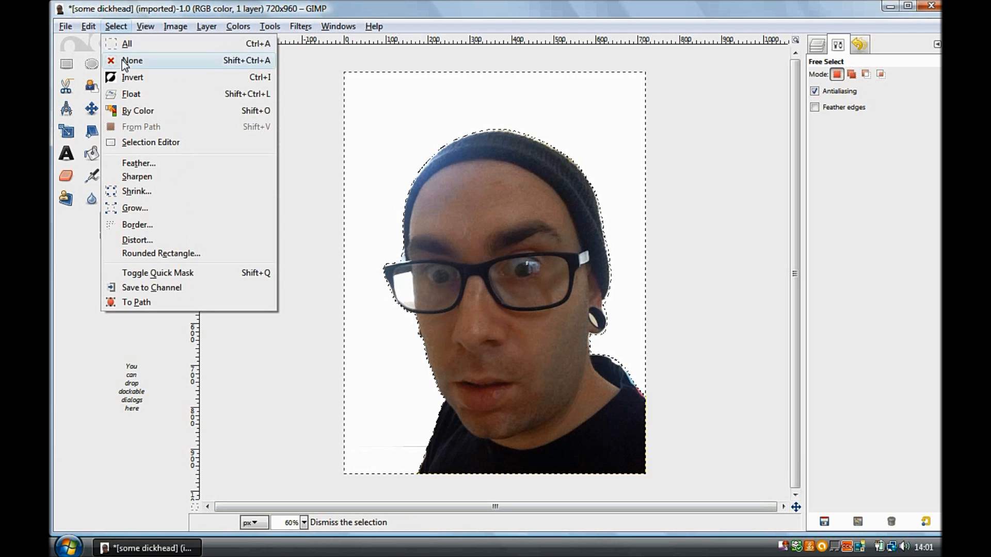
pyautogui.click(133, 61)
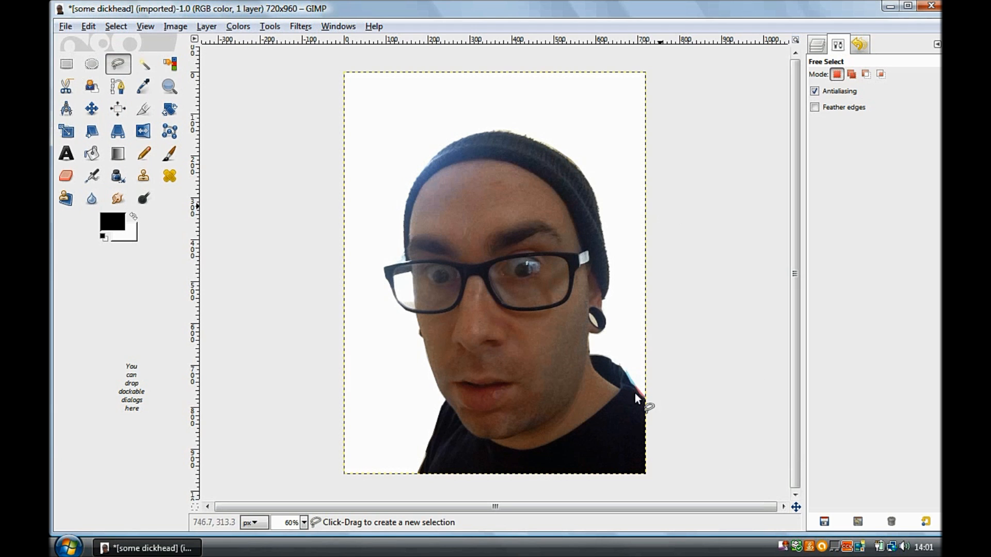
# - Colorize the portrait layer with hue 0 and saturation 0 to make it grayscale
pyautogui.click(817, 48)
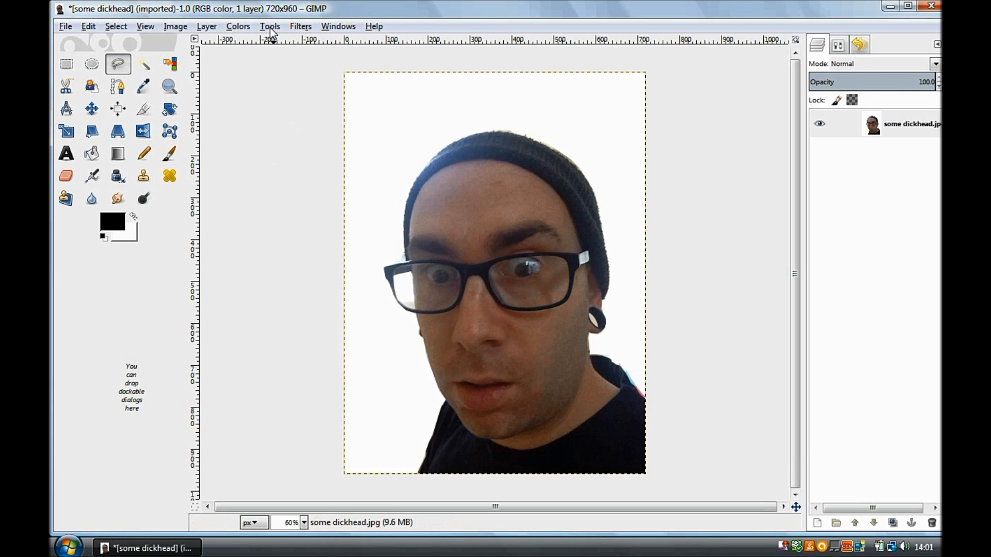
pyautogui.click(233, 27)
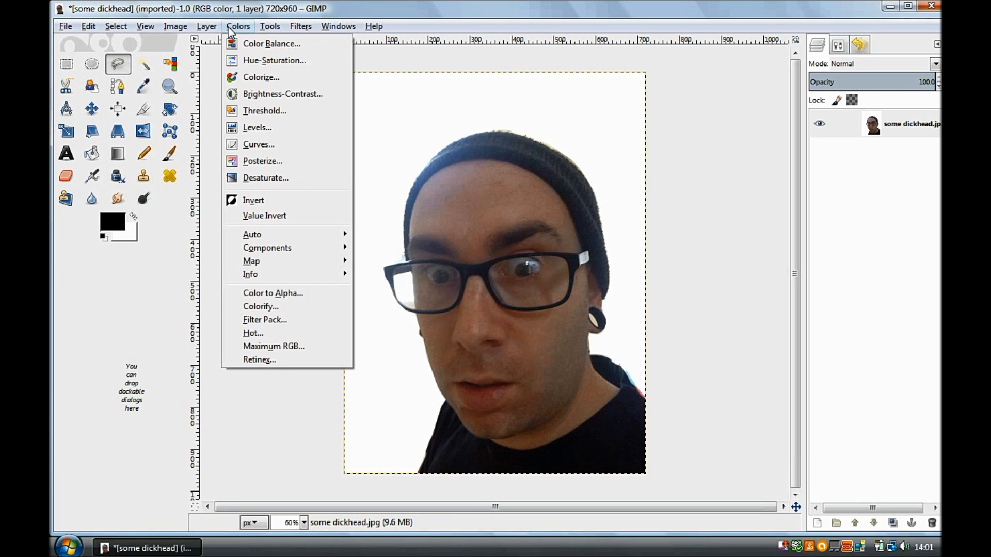
pyautogui.click(290, 79)
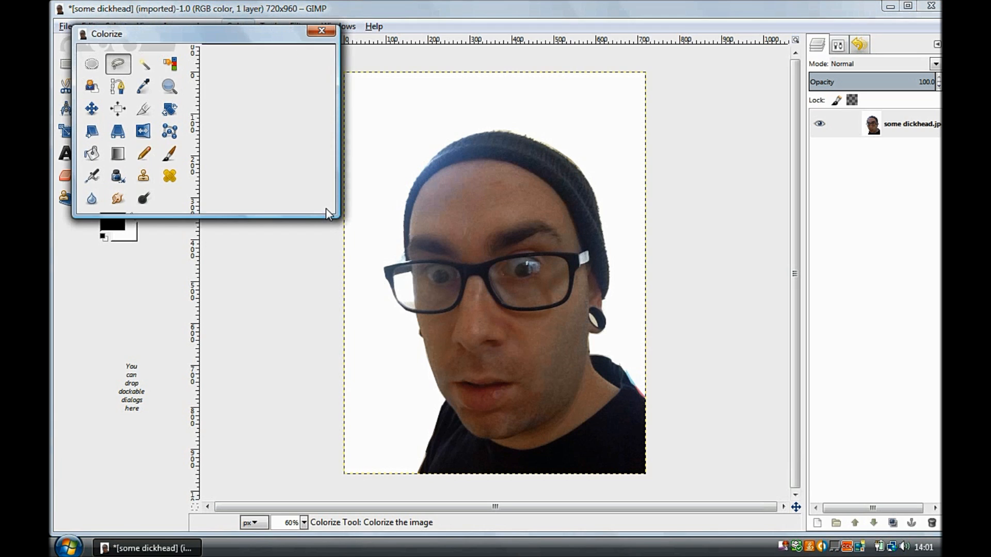
pyautogui.moveTo(214, 121); pyautogui.dragTo(126, 122)
pyautogui.moveTo(214, 137); pyautogui.dragTo(128, 144)
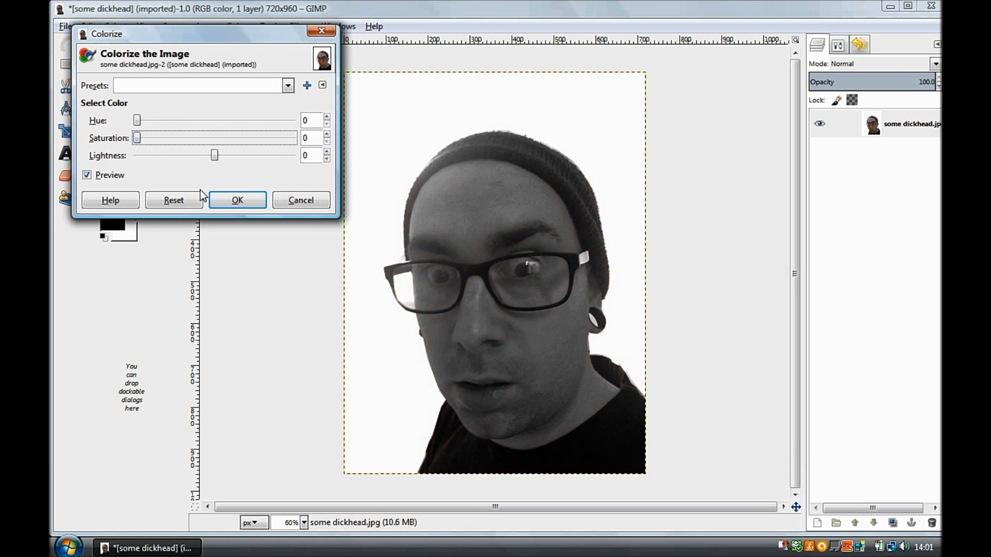
pyautogui.click(237, 201)
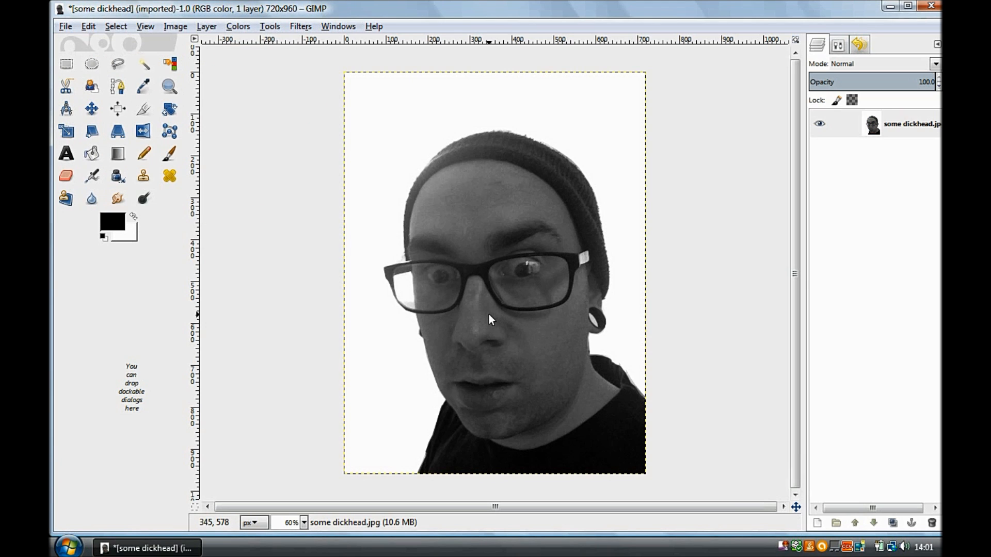
# - Duplicate the grayscale portrait layer three times and hide the three layers beneath the top copy
pyautogui.rightClick(878, 128)
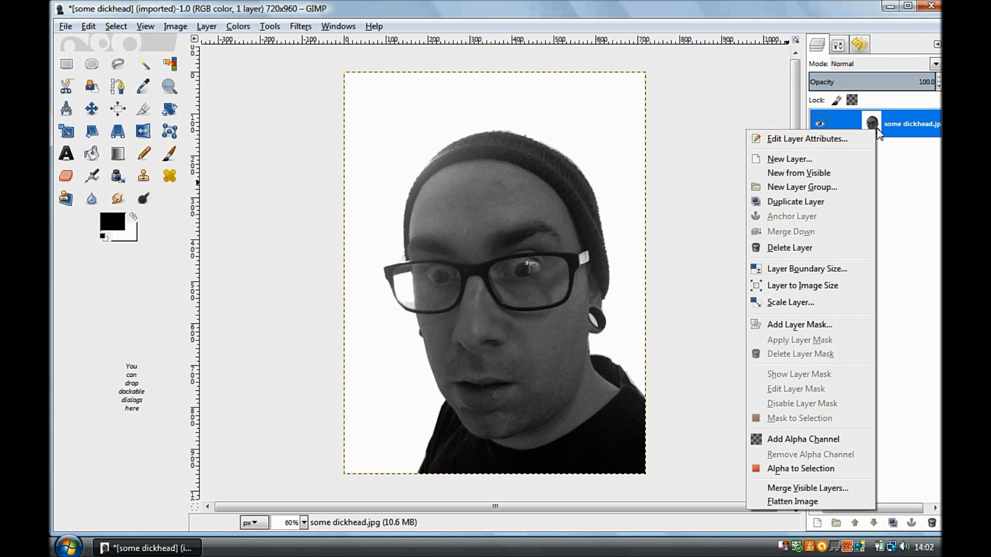
pyautogui.click(820, 205)
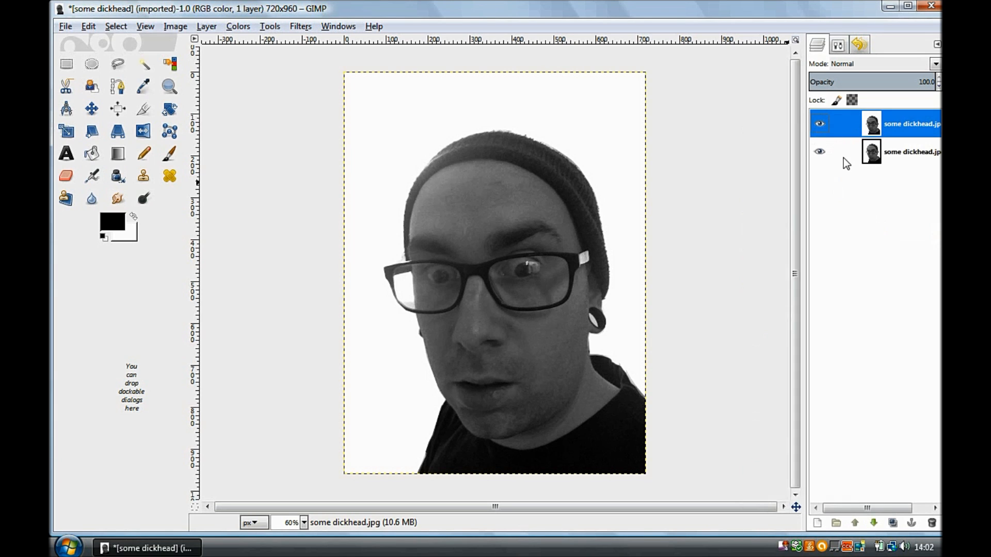
pyautogui.rightClick(863, 132)
pyautogui.click(824, 203)
pyautogui.rightClick(874, 120)
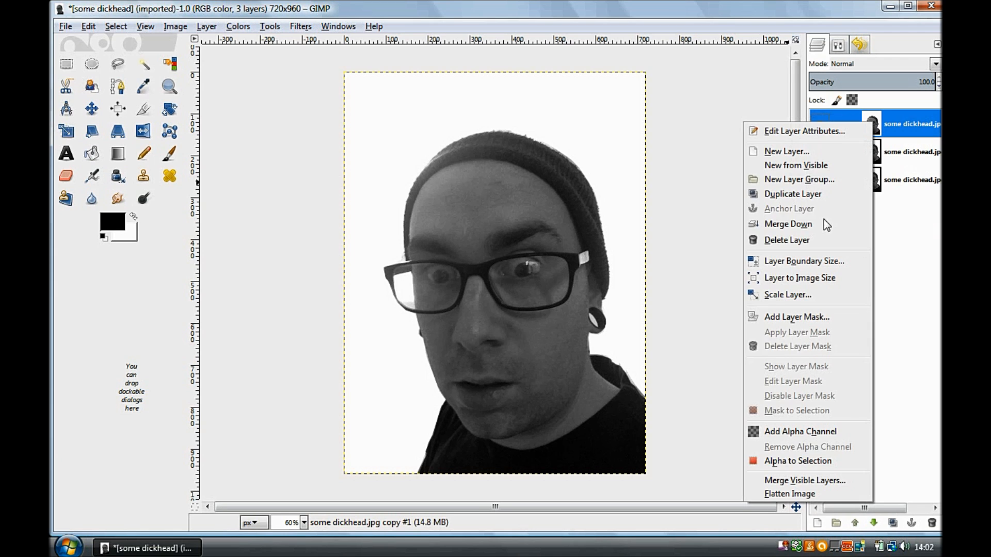
pyautogui.click(819, 194)
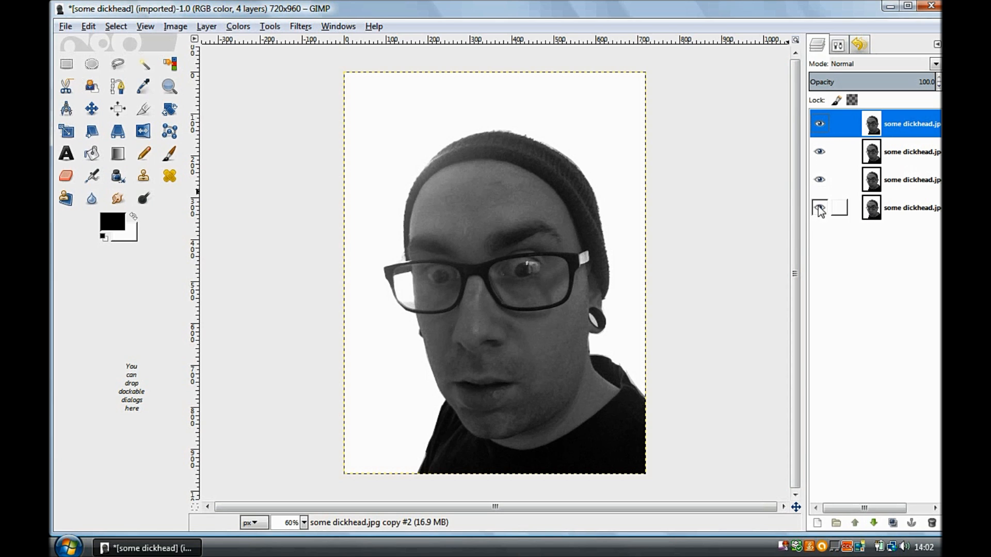
pyautogui.click(819, 180)
pyautogui.click(820, 151)
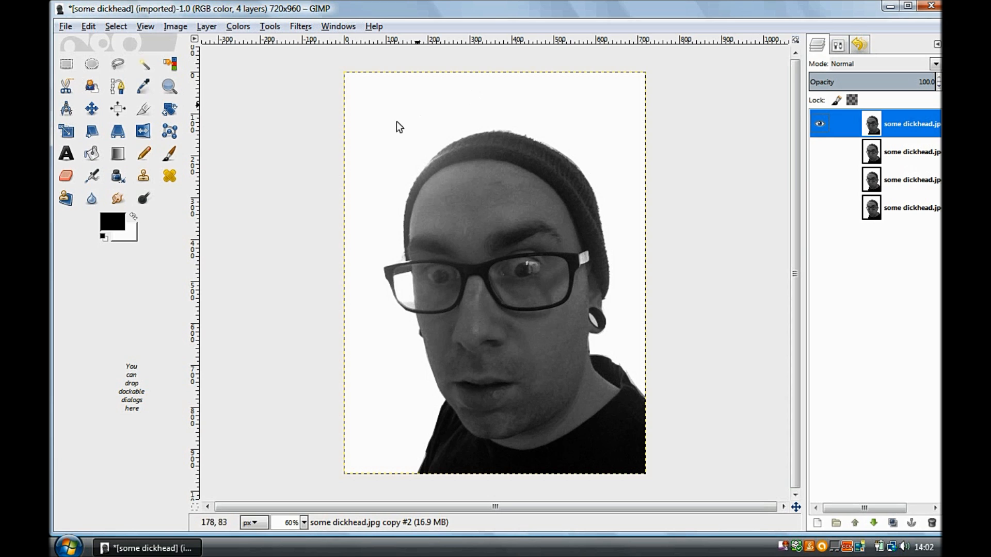
# - Adjust the top portrait layer with Brightness-Contrast, setting brightness to 87 and contrast to 127
pyautogui.click(232, 27)
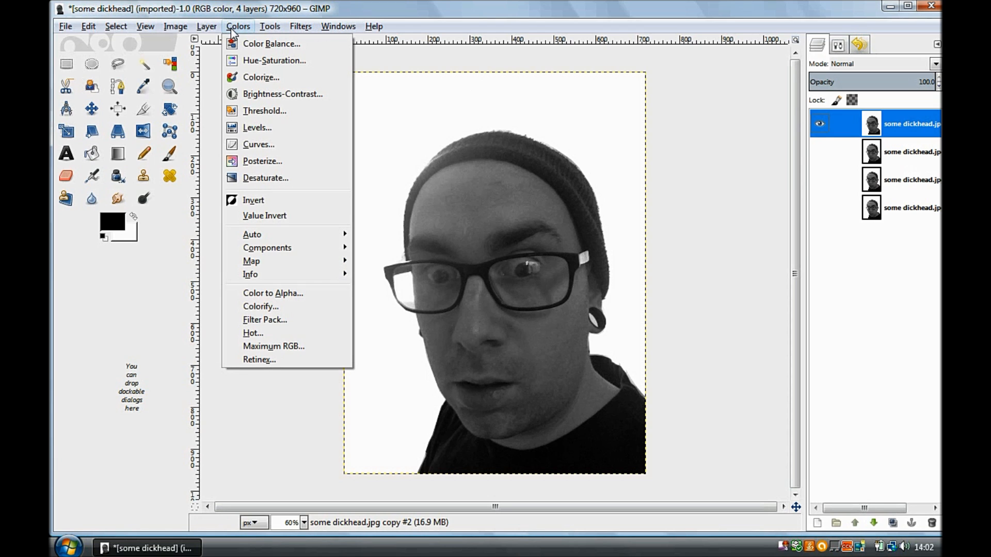
pyautogui.click(283, 95)
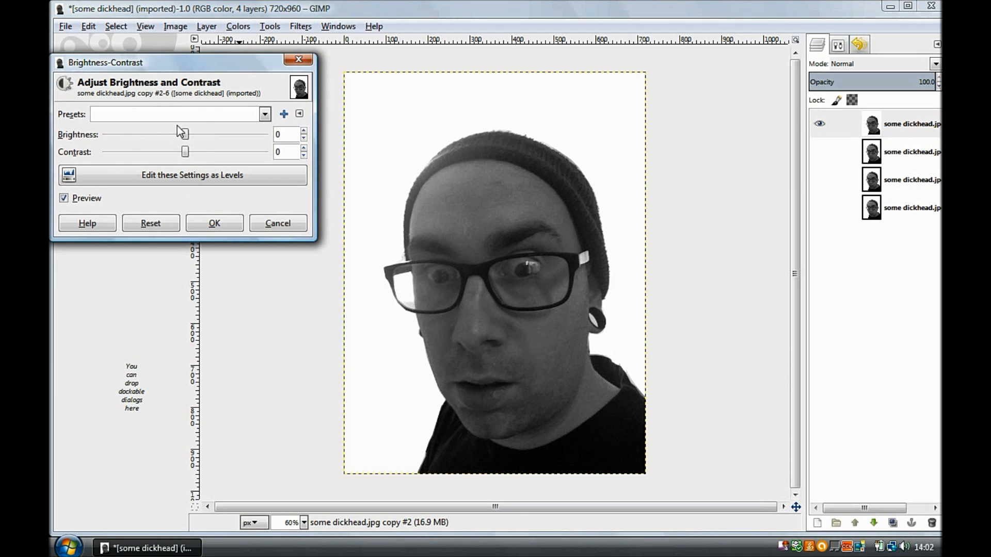
pyautogui.moveTo(188, 132); pyautogui.dragTo(274, 156)
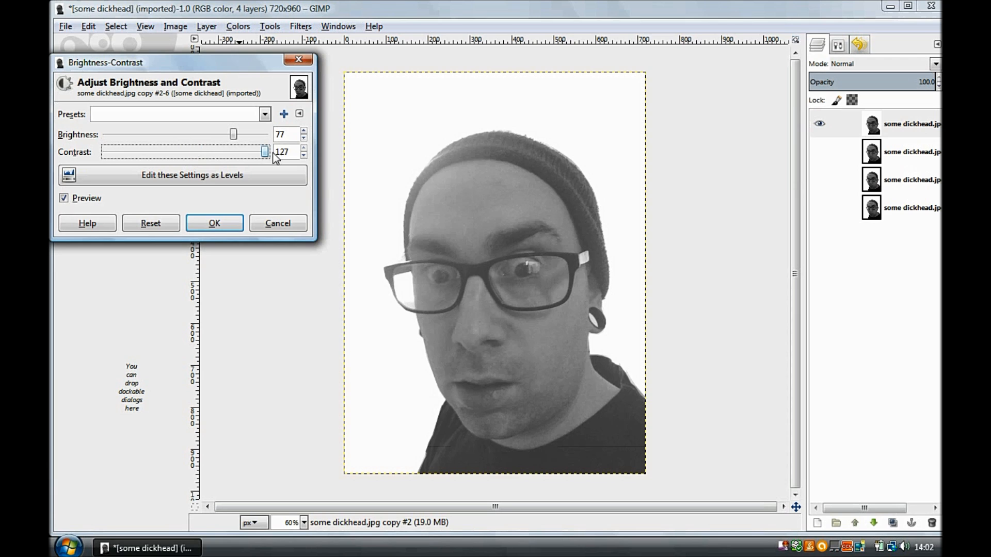
pyautogui.moveTo(233, 135)
pyautogui.mouseDown()
pyautogui.moveTo(219, 139)
pyautogui.moveTo(252, 136)
pyautogui.moveTo(213, 141)
pyautogui.moveTo(240, 140)
pyautogui.mouseUp()
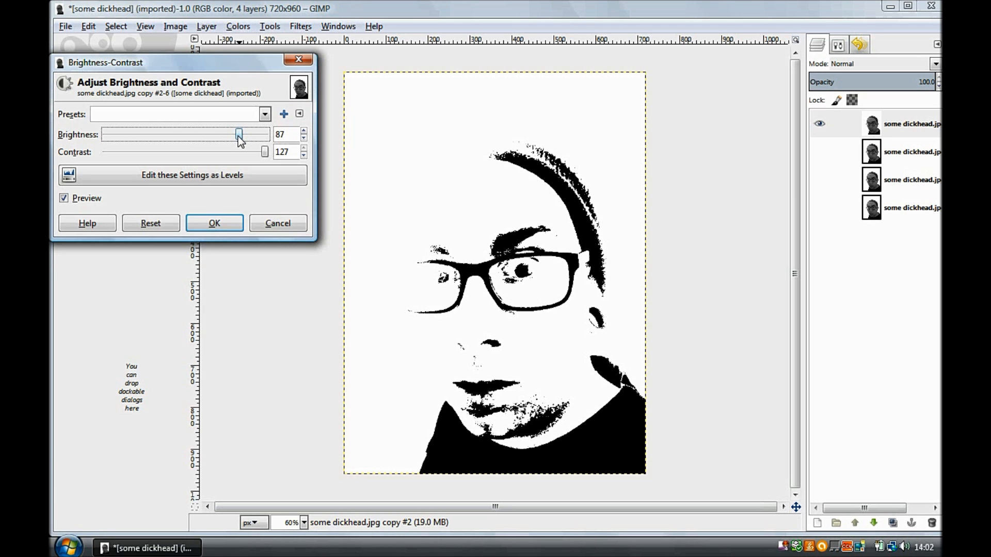
pyautogui.click(227, 221)
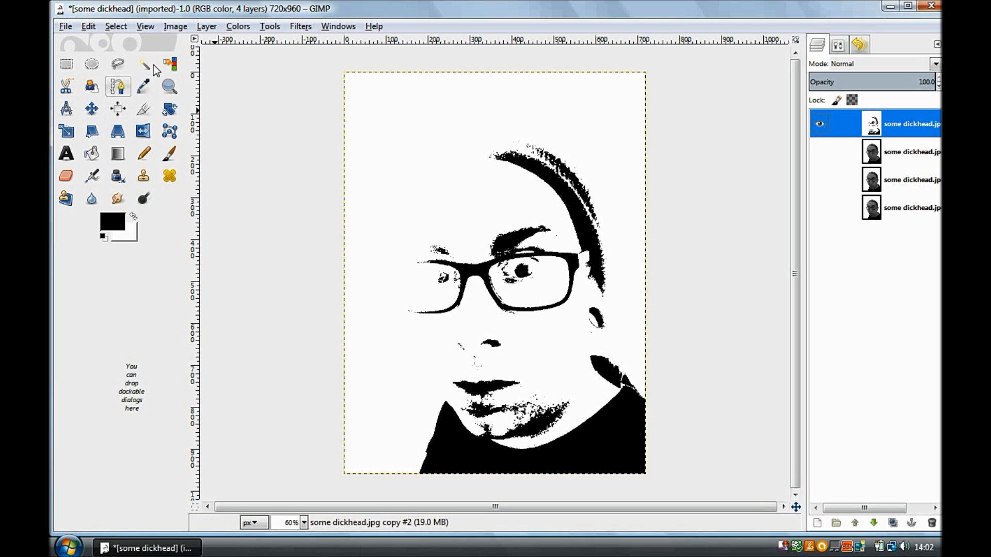
# - Select the top layer's white areas by color, convert white to alpha and clear the selection
pyautogui.click(174, 66)
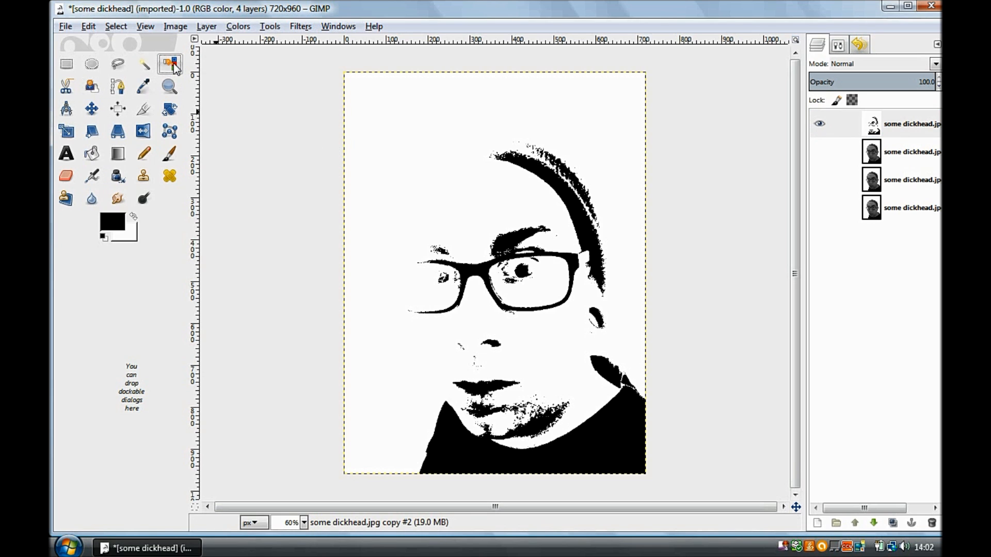
pyautogui.click(395, 159)
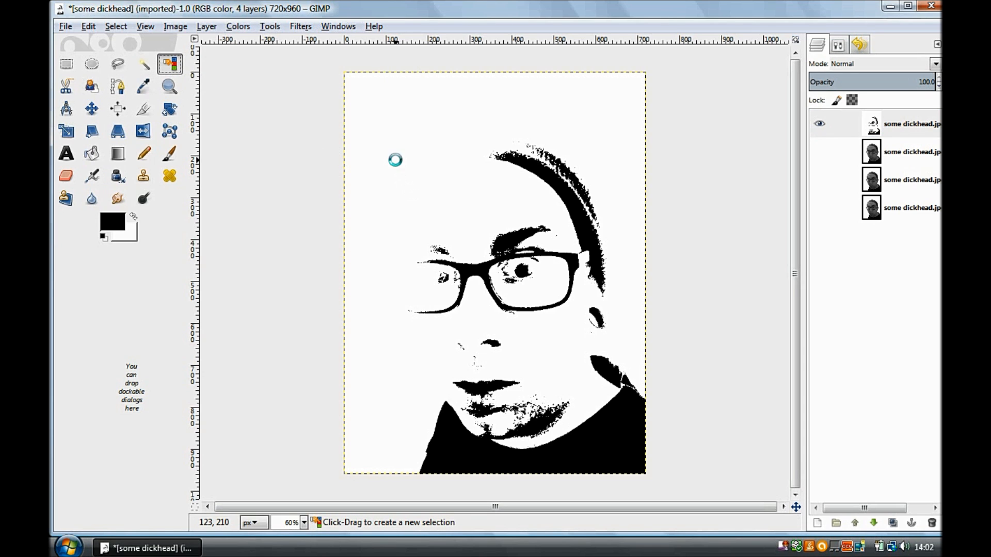
pyautogui.click(238, 26)
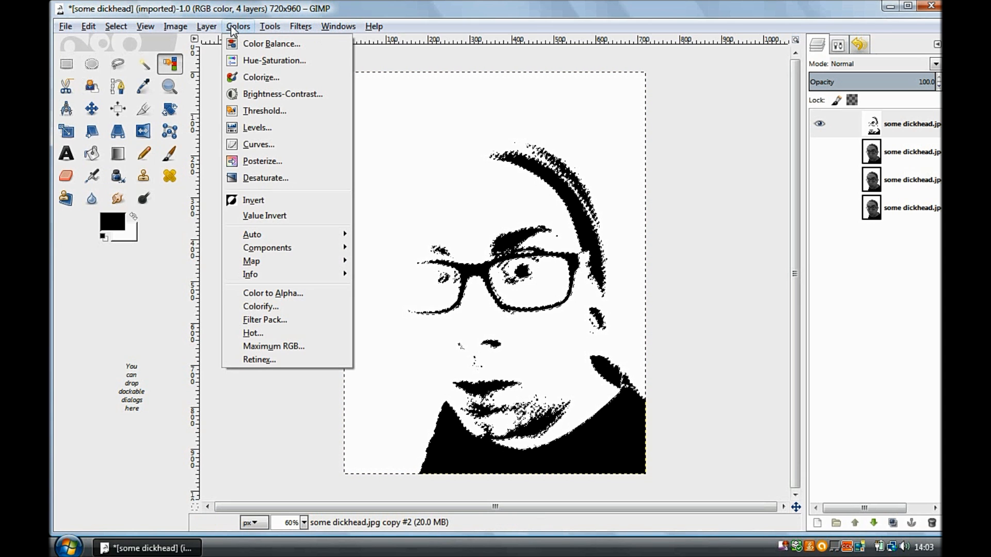
pyautogui.click(292, 295)
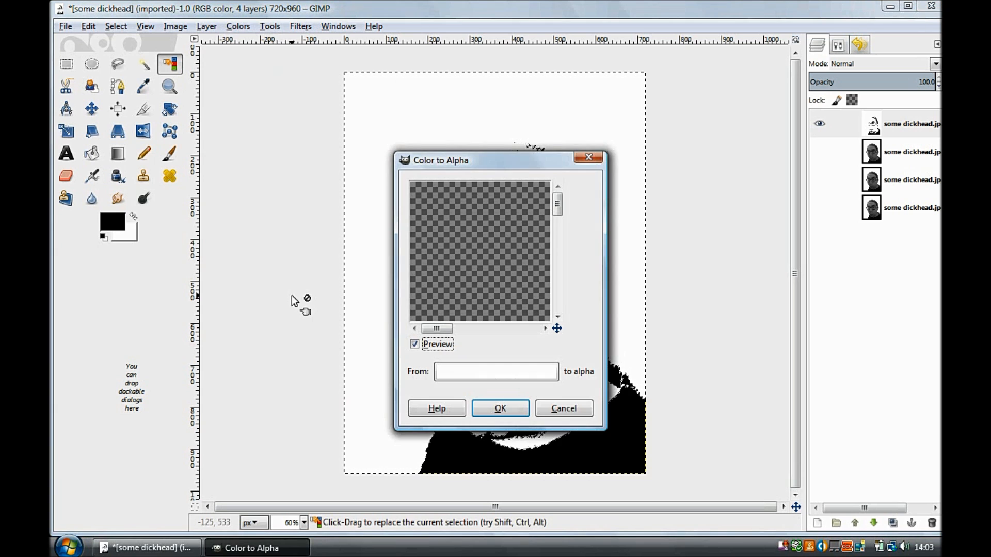
pyautogui.click(498, 409)
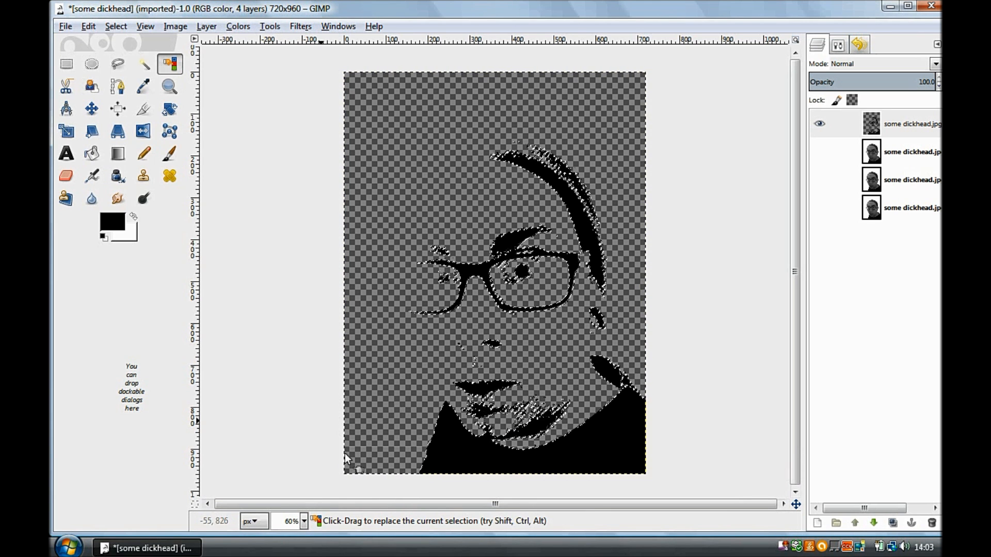
pyautogui.click(116, 26)
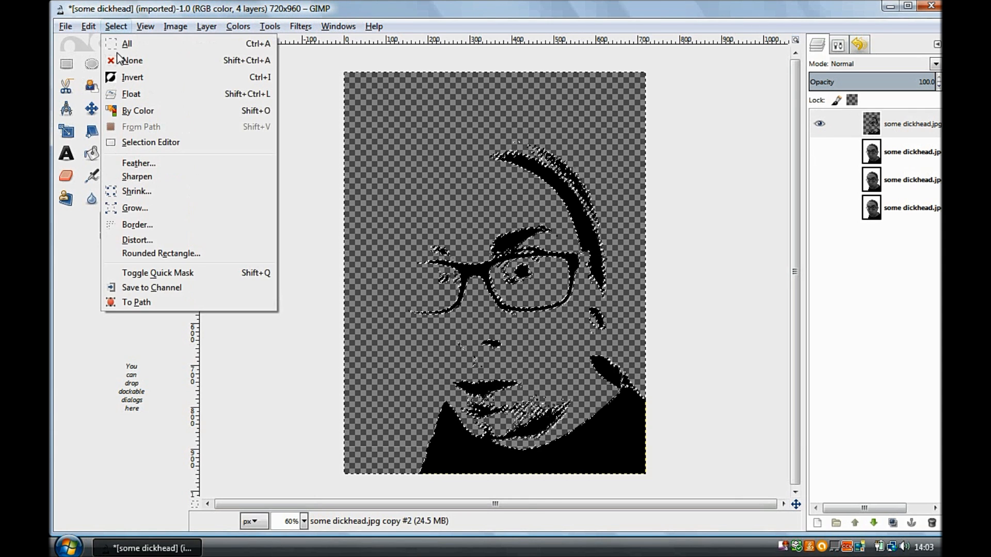
pyautogui.click(133, 61)
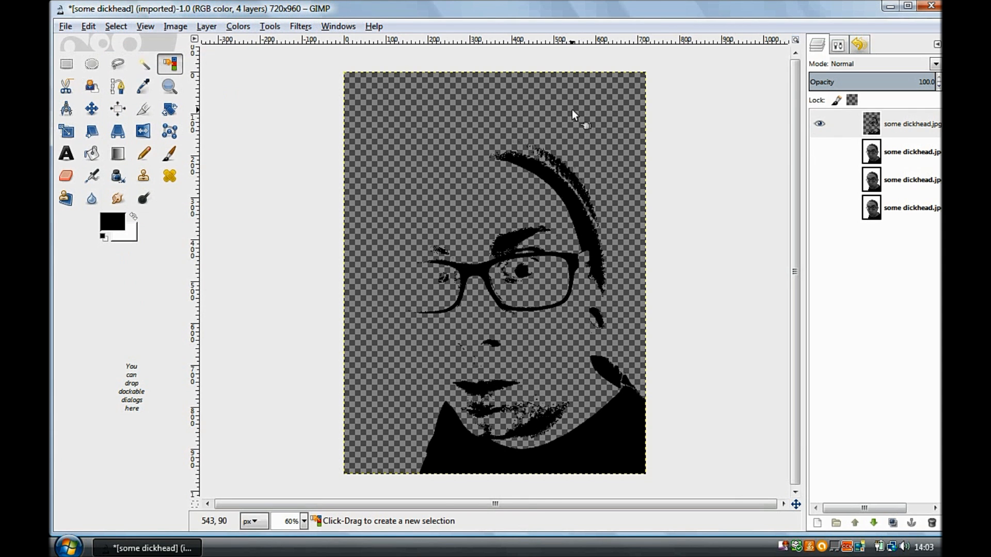
# - Hide the top layer, then show and select the grayscale portrait layer directly beneath it
pyautogui.click(821, 124)
pyautogui.click(819, 152)
pyautogui.click(238, 26)
pyautogui.click(236, 27)
pyautogui.click(820, 123)
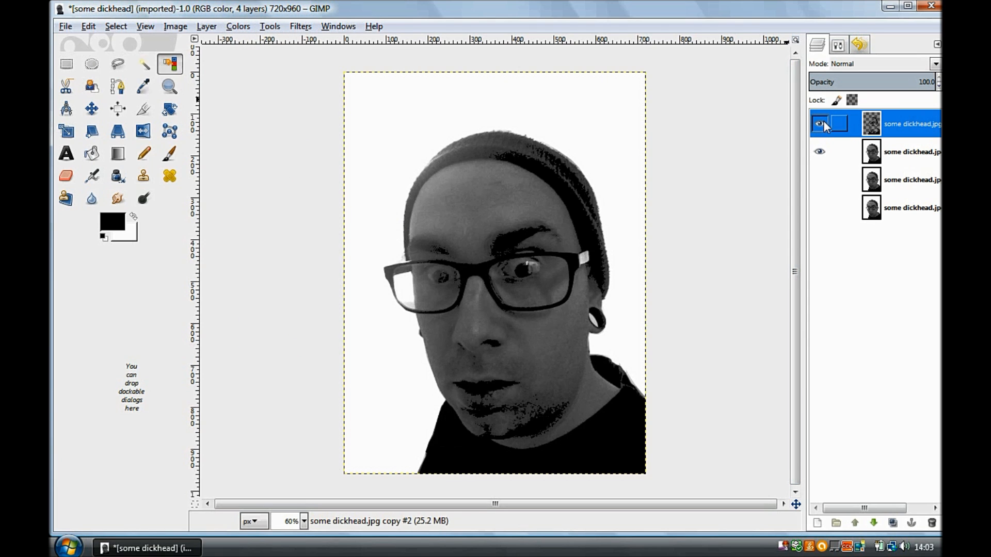
pyautogui.click(821, 122)
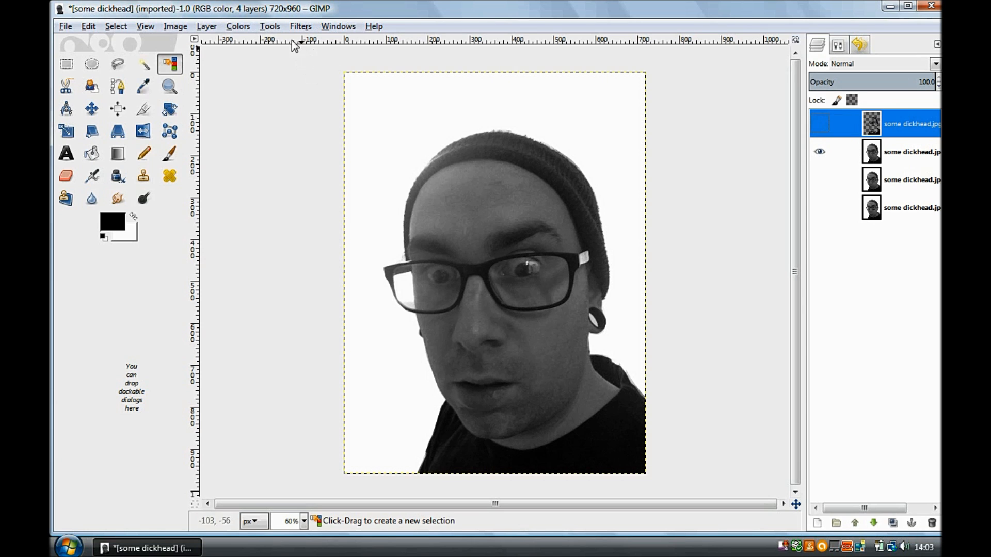
pyautogui.click(875, 154)
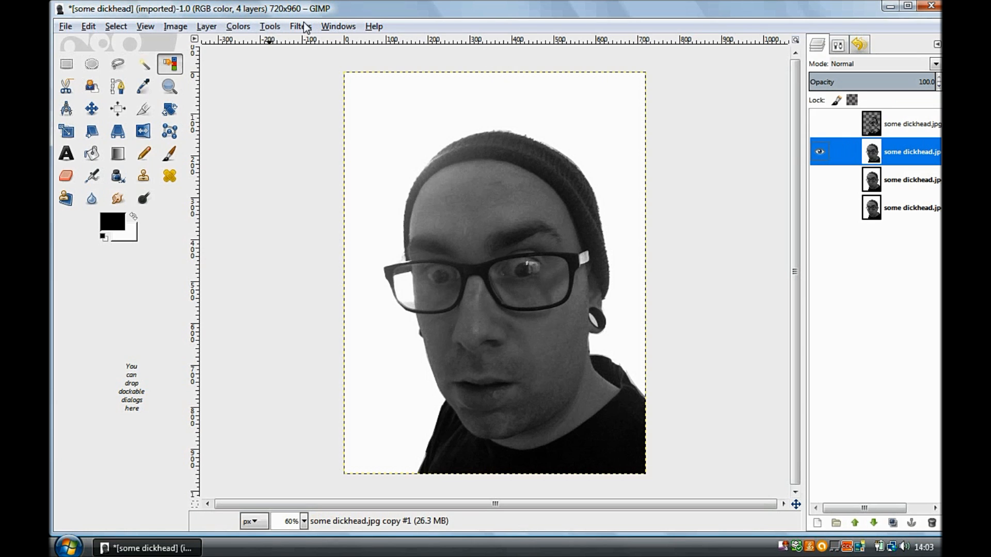
# - Adjust the second portrait layer with Brightness-Contrast, setting brightness to 77 and contrast to 104
pyautogui.click(236, 27)
pyautogui.click(258, 92)
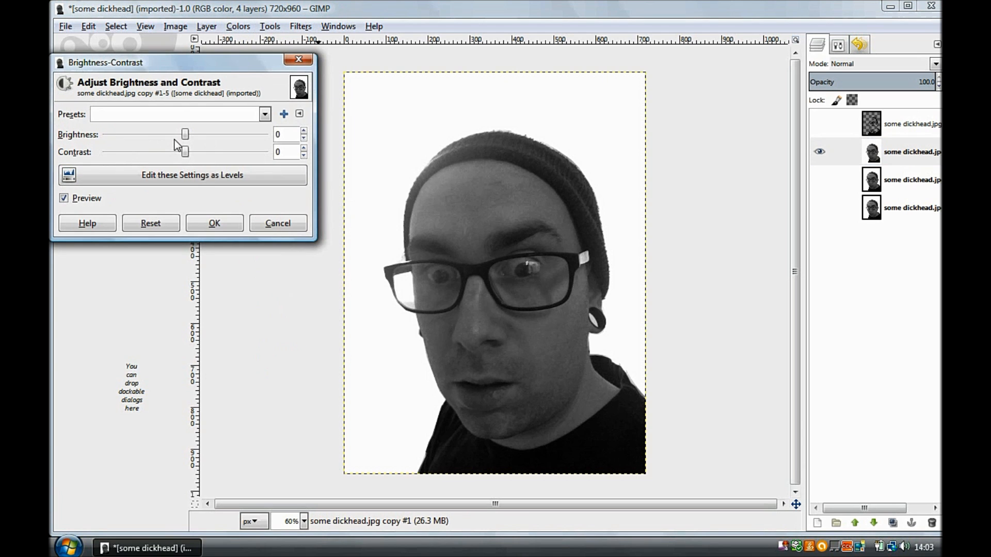
pyautogui.moveTo(193, 135); pyautogui.dragTo(253, 156)
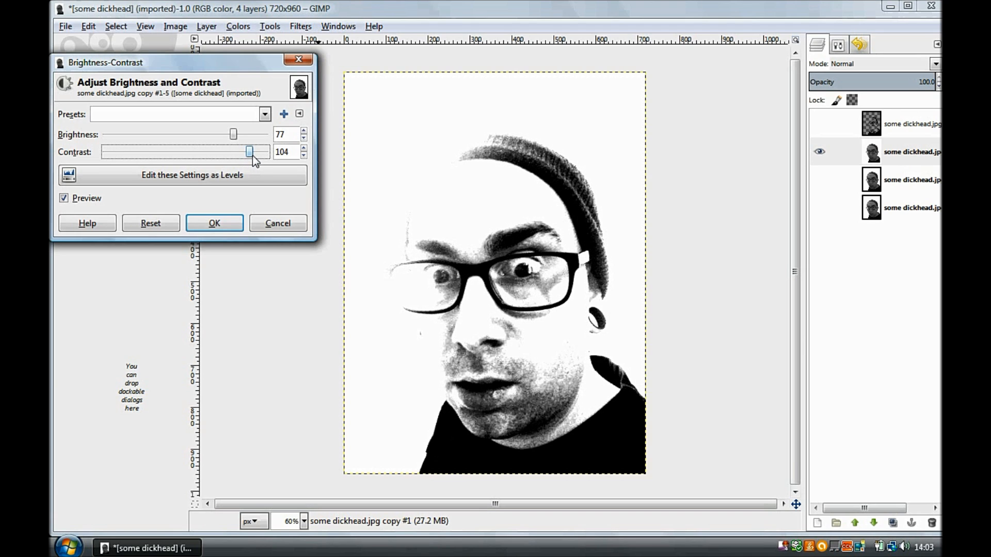
pyautogui.click(232, 224)
# - Select the solid black areas of the second layer by color, sampling the glasses frame, and cut them out
pyautogui.hotkey('shift', 'o')
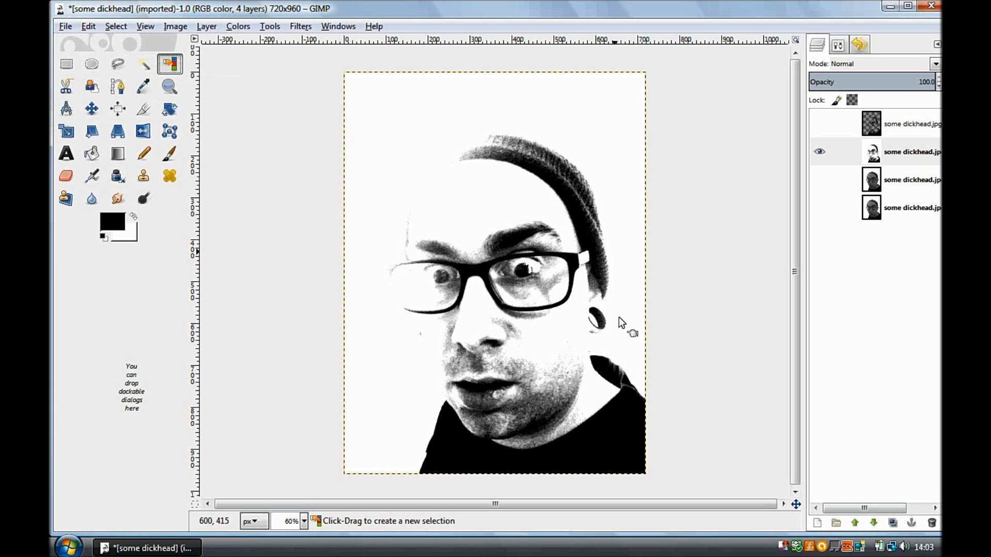
pyautogui.click(571, 259)
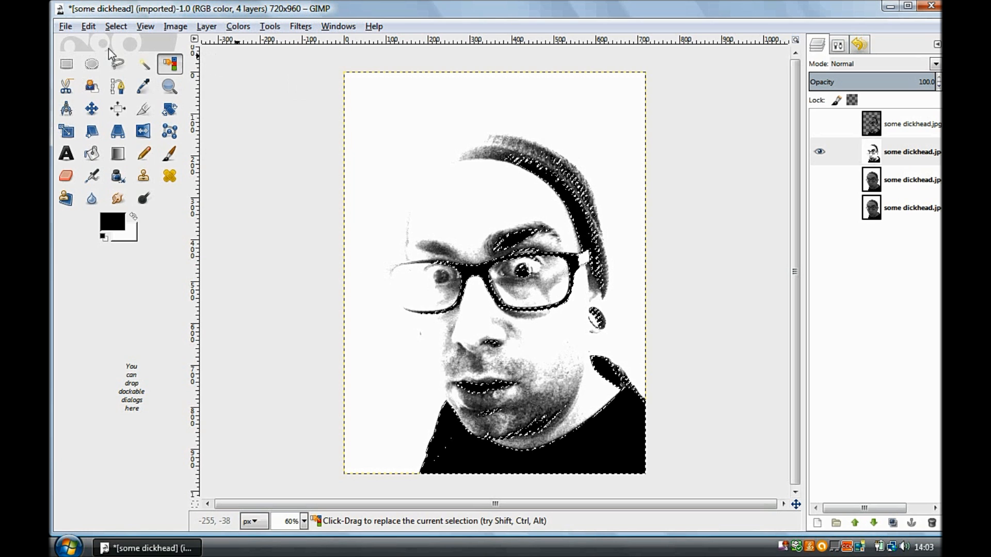
pyautogui.click(115, 26)
pyautogui.click(120, 61)
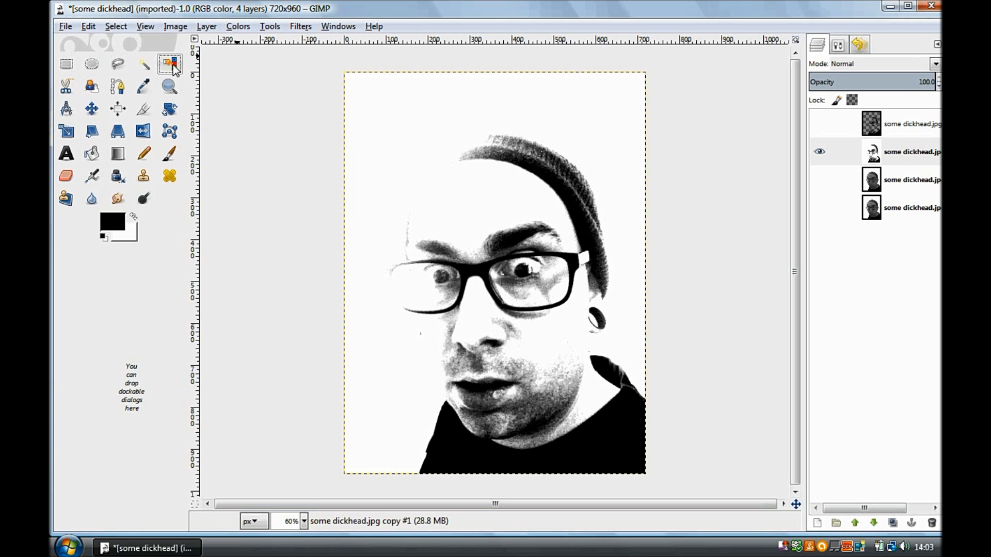
pyautogui.click(575, 262)
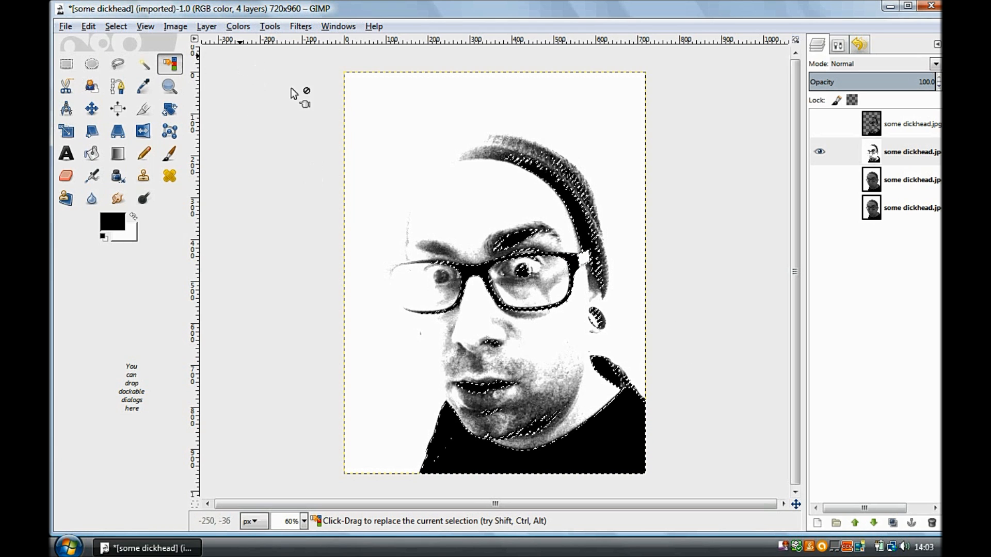
pyautogui.hotkey('ctrl', 'x')
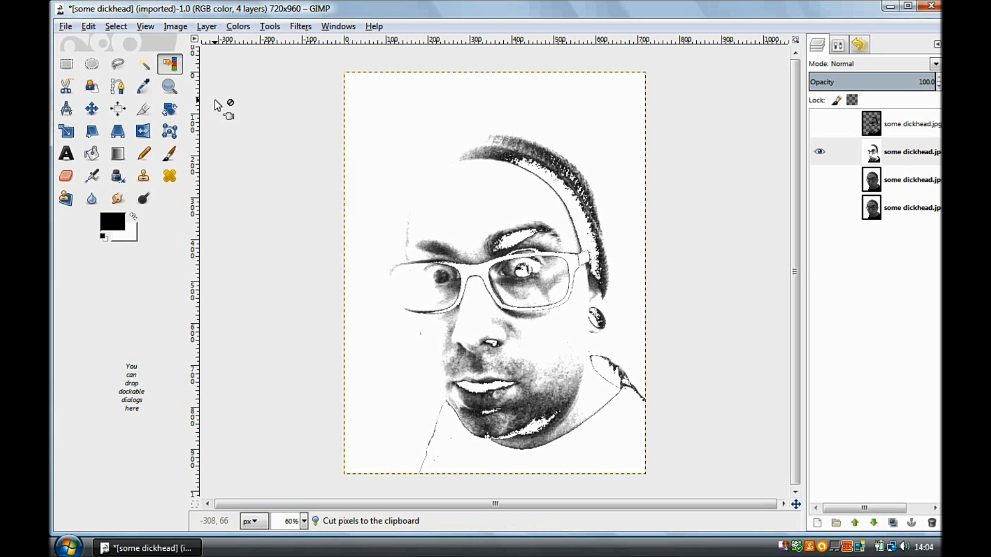
# - Select the second layer's white areas by color, convert white to alpha and clear the selection
pyautogui.click(472, 186)
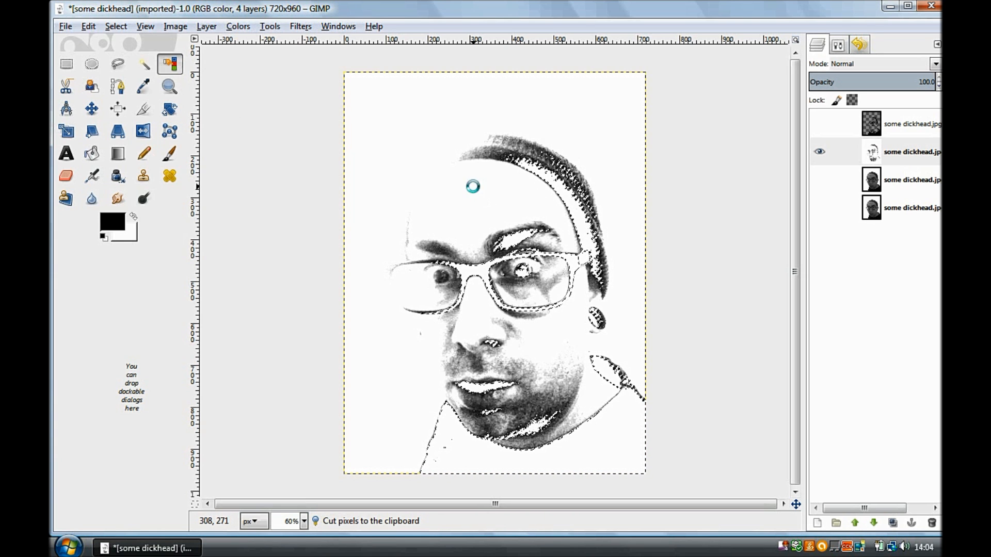
pyautogui.click(238, 25)
pyautogui.click(281, 293)
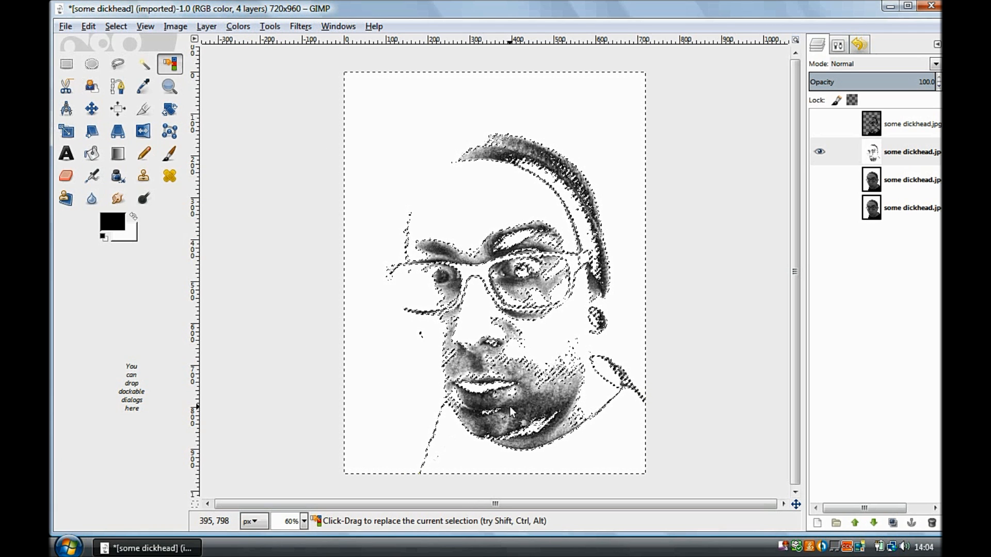
pyautogui.click(497, 410)
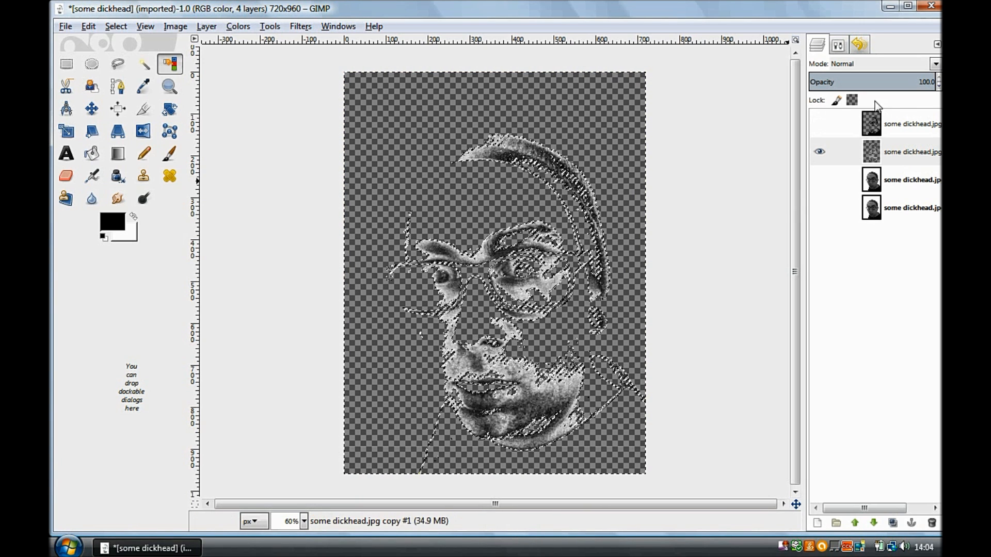
pyautogui.click(119, 27)
pyautogui.click(130, 61)
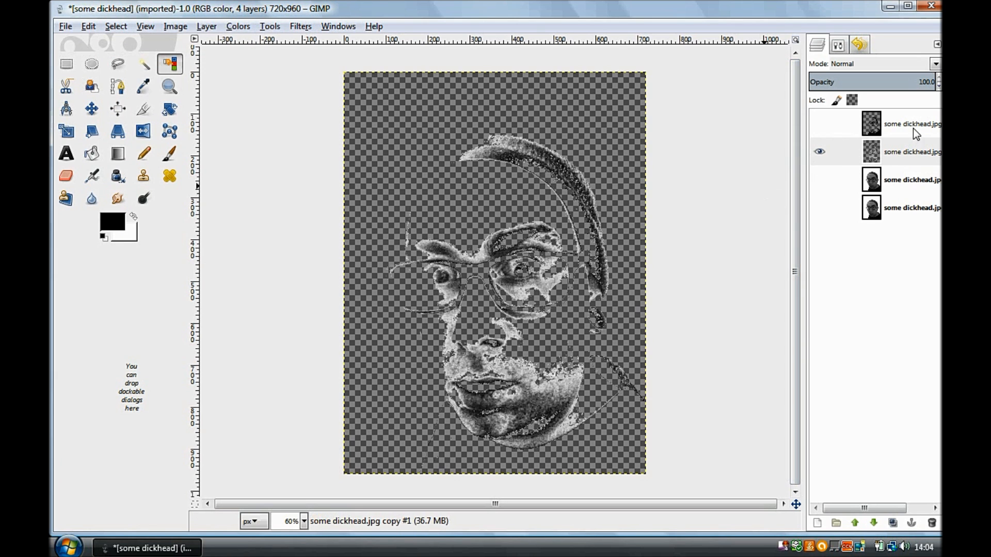
# - Show the top layer again and add a white 720 x 960 px layer between the two untouched grayscale portrait layers
pyautogui.click(820, 124)
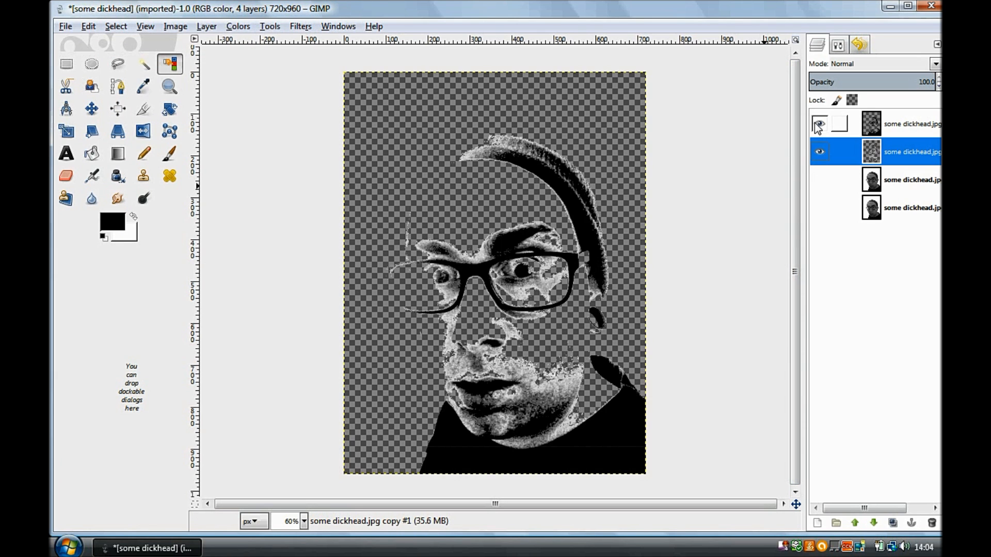
pyautogui.click(817, 523)
pyautogui.click(205, 302)
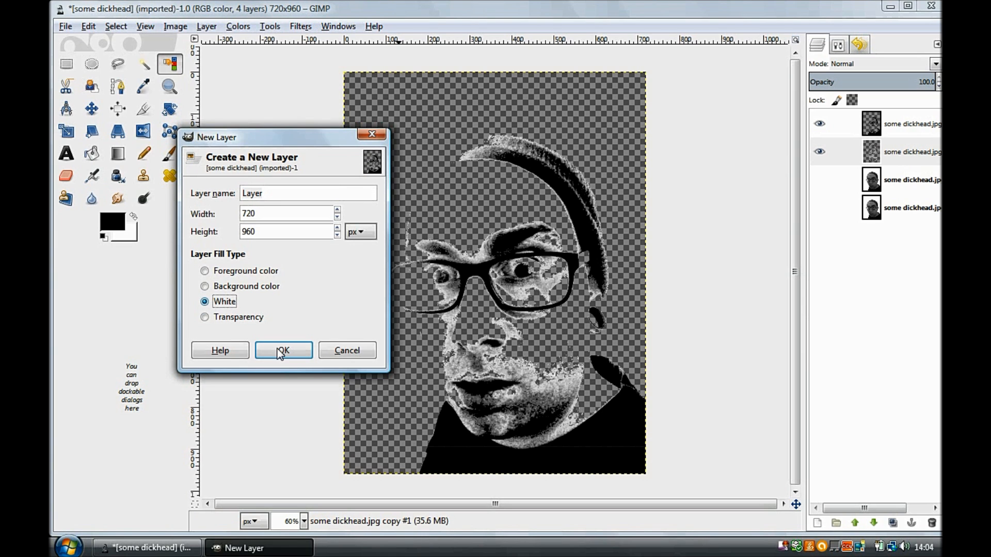
pyautogui.click(283, 351)
pyautogui.moveTo(863, 152); pyautogui.dragTo(893, 222)
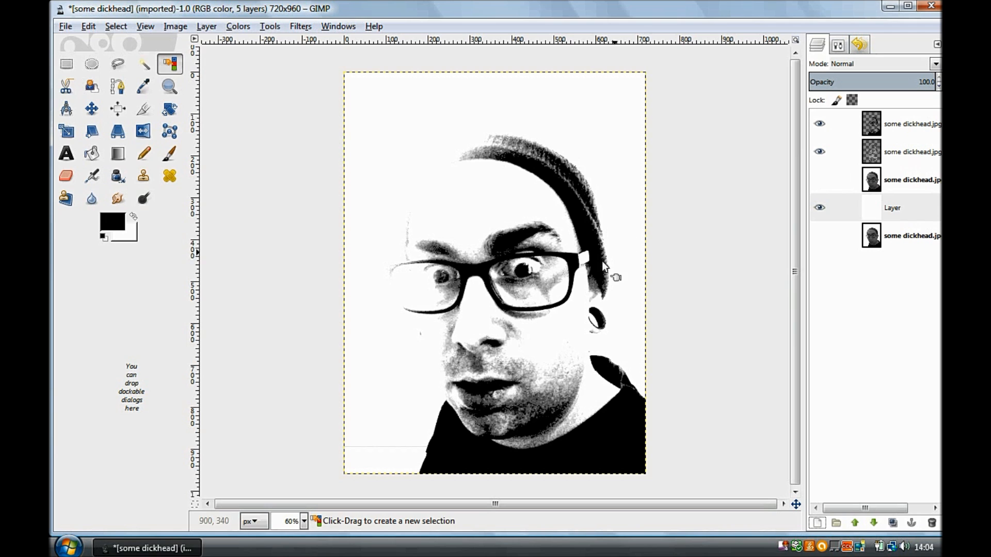
# - Hide the top layer and toggle the white layer's visibility to check the second layer's midtones against it
pyautogui.click(819, 124)
pyautogui.click(821, 209)
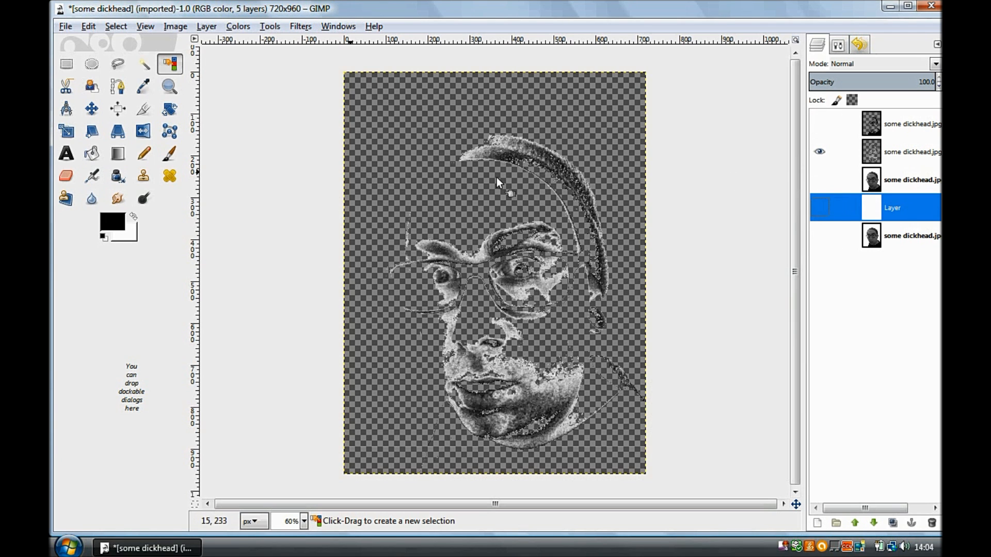
pyautogui.click(821, 207)
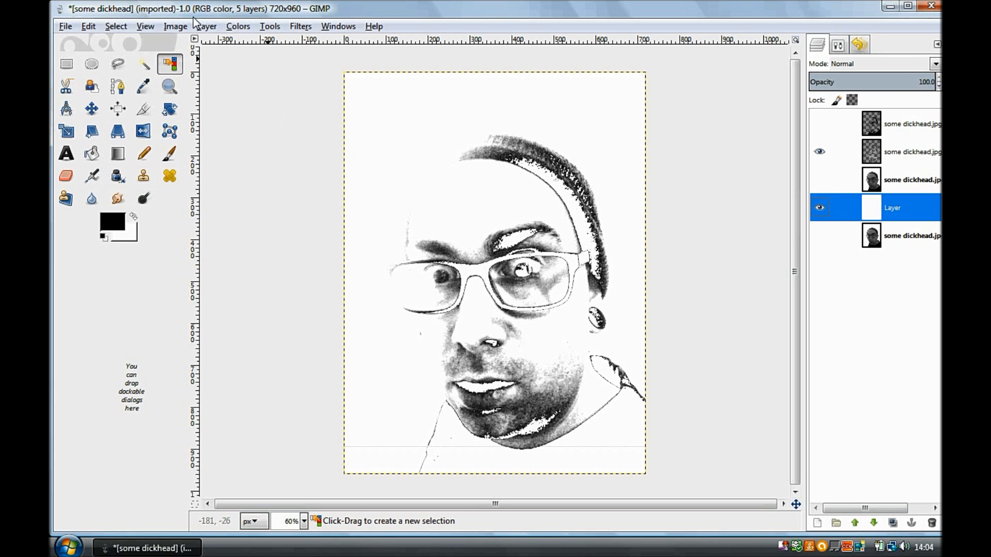
# - Hide the white layer, set its contrast to 13 and select its contents by color
pyautogui.click(237, 26)
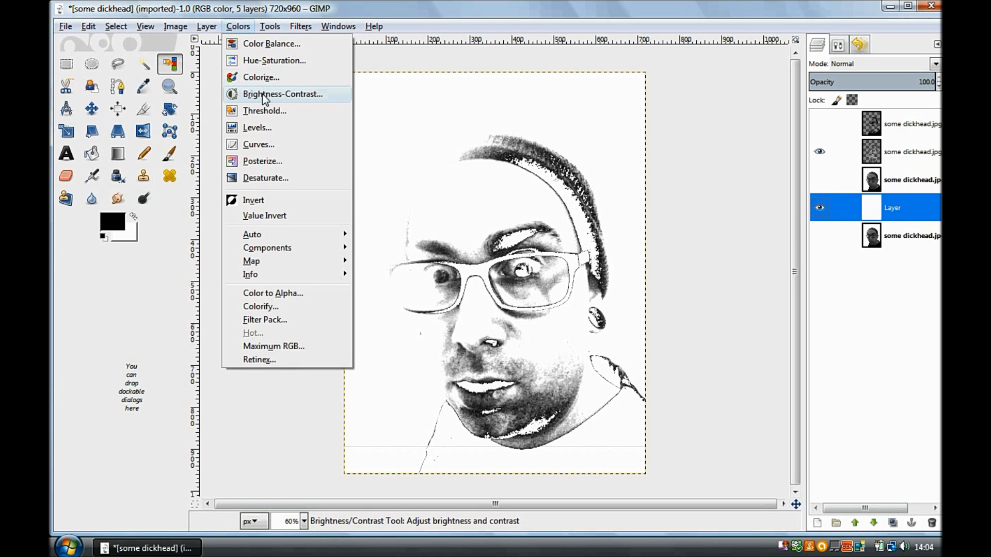
pyautogui.click(262, 94)
pyautogui.moveTo(187, 151); pyautogui.dragTo(190, 152)
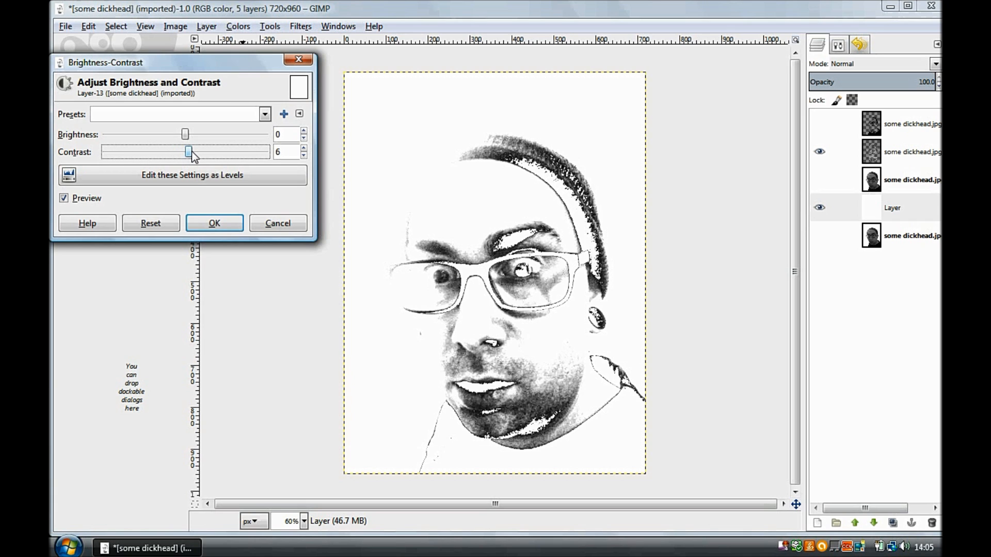
pyautogui.click(820, 208)
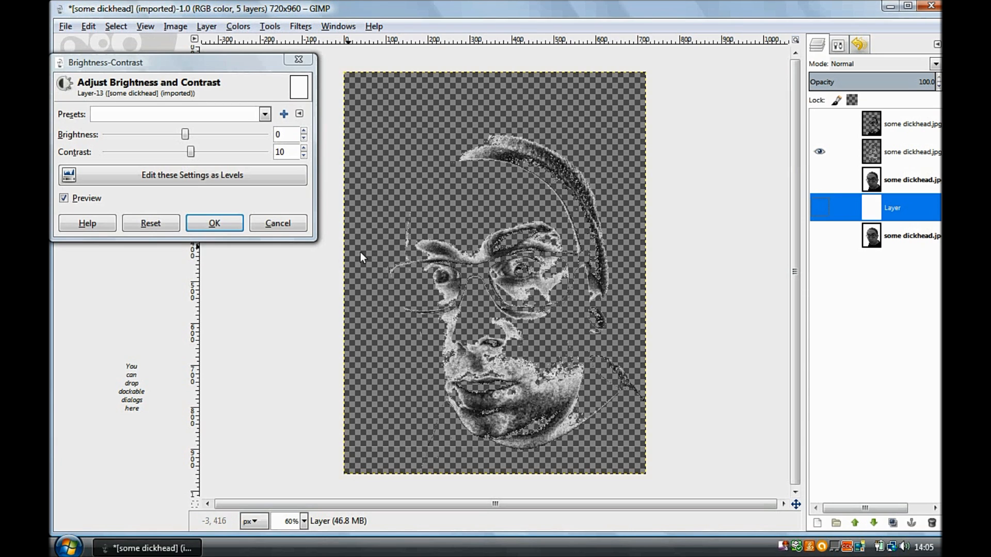
pyautogui.moveTo(191, 151); pyautogui.dragTo(193, 150)
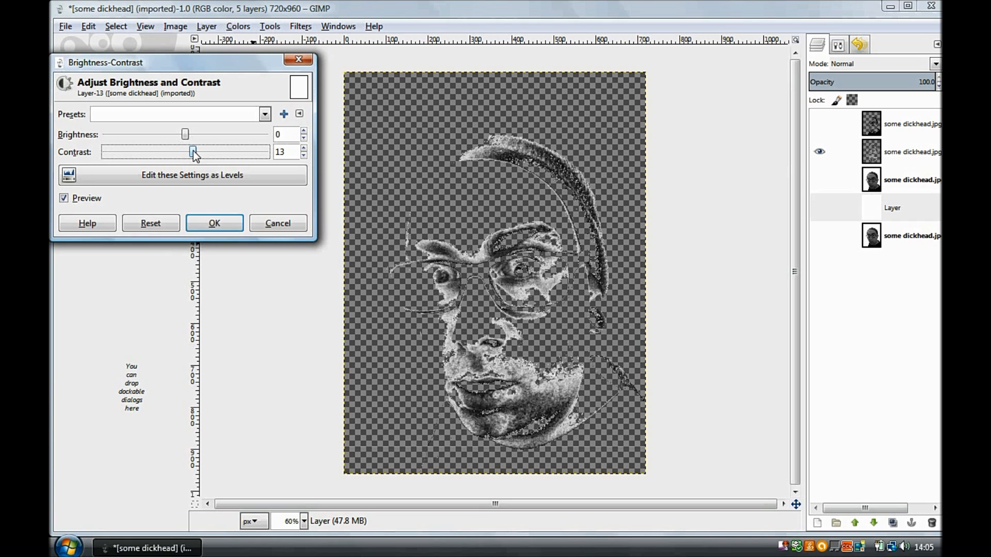
pyautogui.click(222, 225)
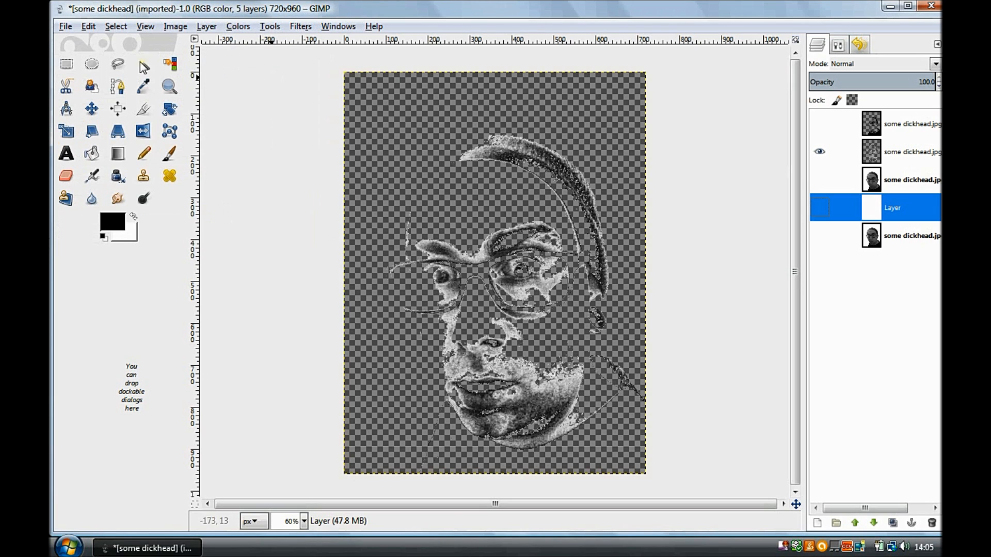
pyautogui.click(168, 63)
pyautogui.click(476, 254)
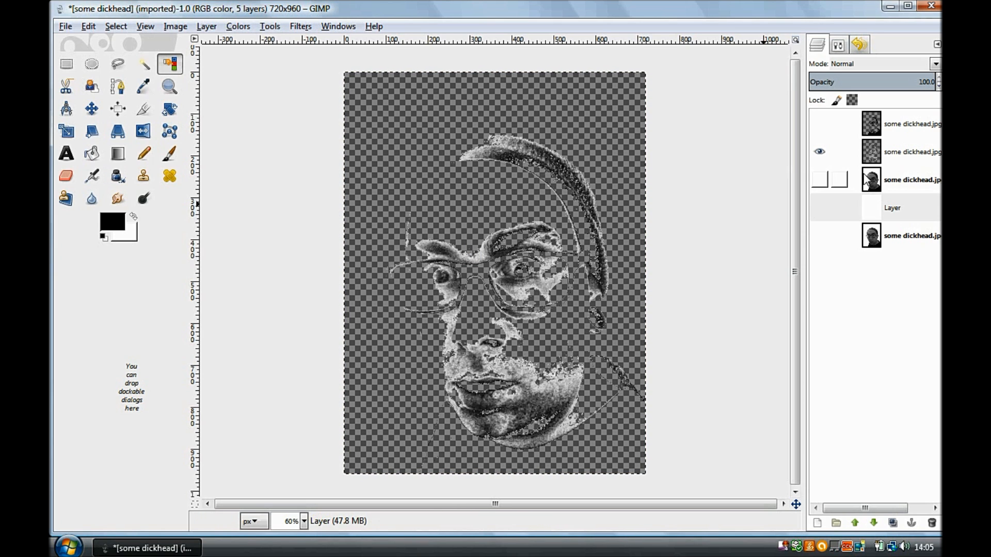
# - Make the second layer active and raise its contrast to about 5
pyautogui.click(876, 155)
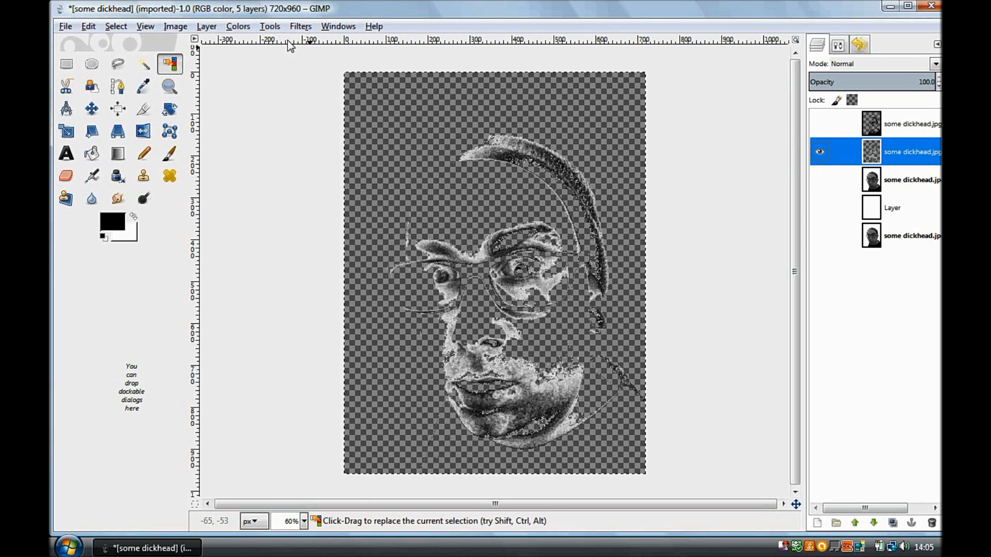
pyautogui.click(238, 26)
pyautogui.click(266, 95)
pyautogui.moveTo(185, 151); pyautogui.dragTo(190, 152)
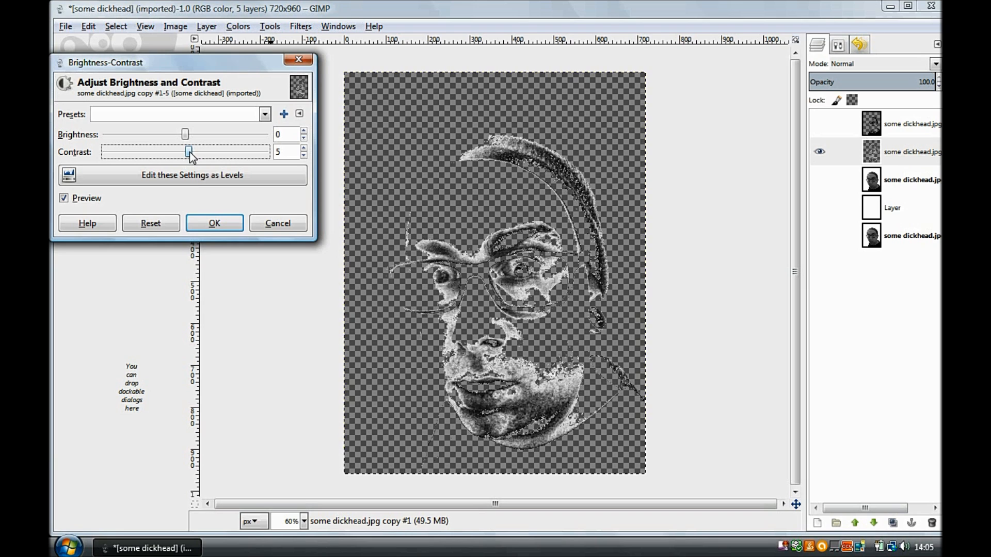
pyautogui.click(217, 223)
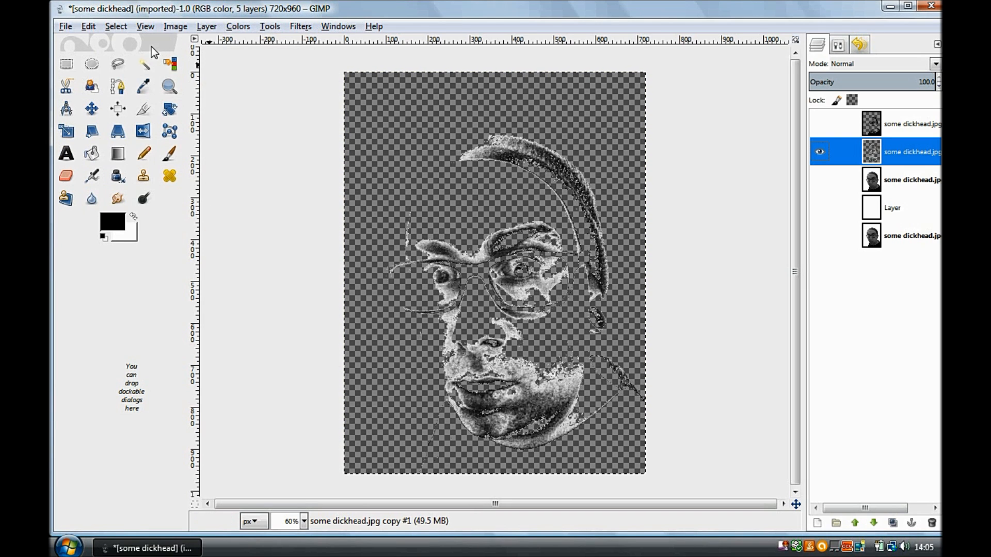
# - Select the second layer's faint tones by color, sampling between the eyebrows, then cut them out and clear the selection
pyautogui.click(178, 68)
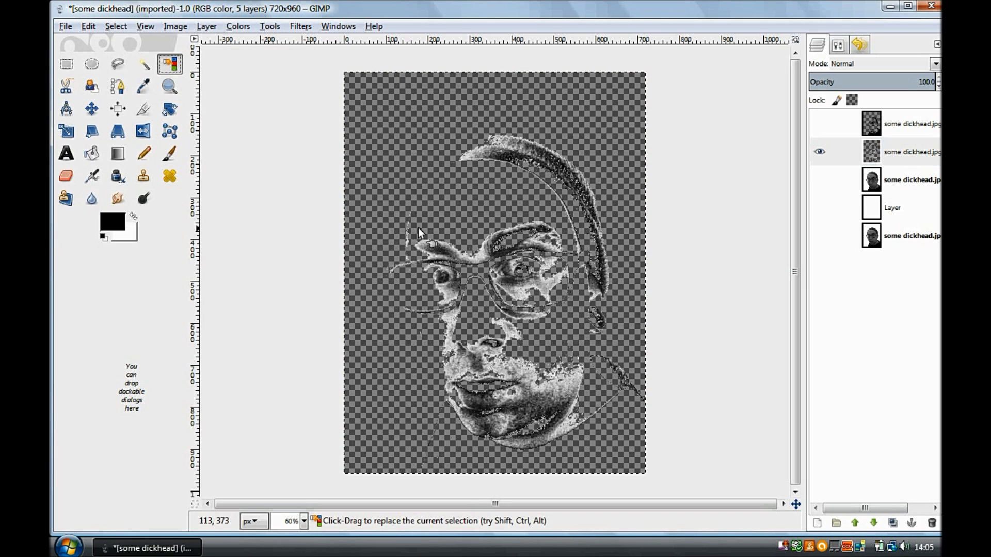
pyautogui.click(479, 253)
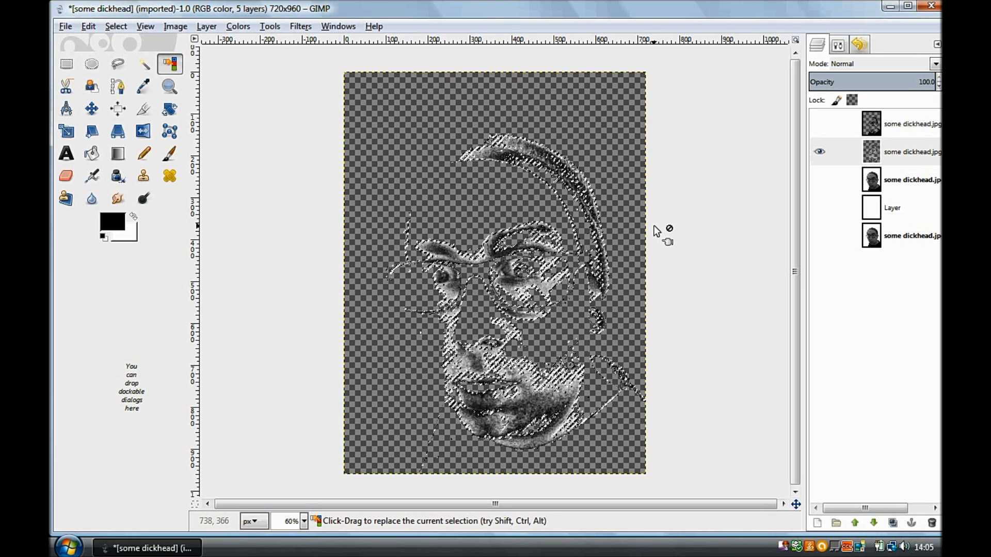
pyautogui.hotkey('ctrl', 'x')
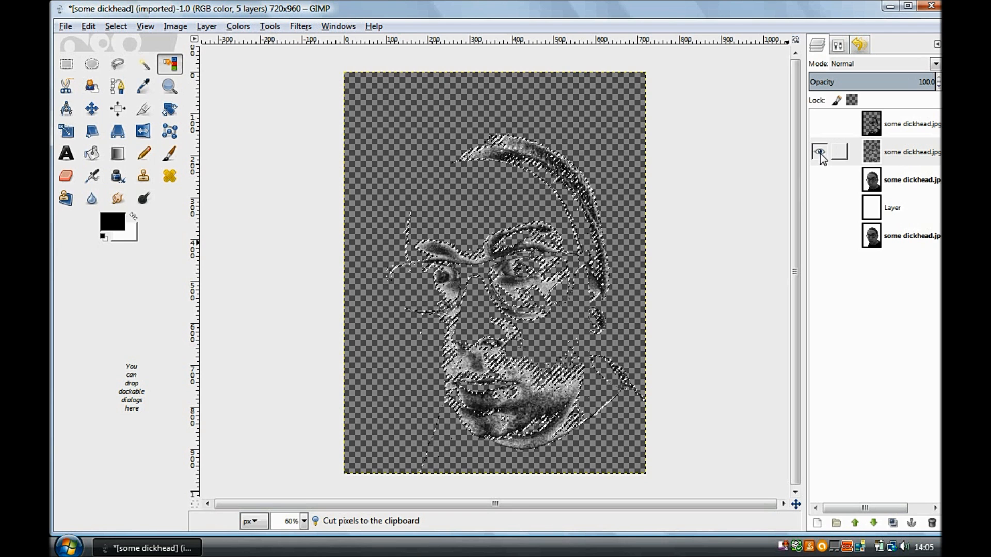
pyautogui.click(115, 26)
pyautogui.click(129, 60)
# - Show the white layer and the grayscale third layer, make the third layer active and hide the top two layers
pyautogui.click(819, 124)
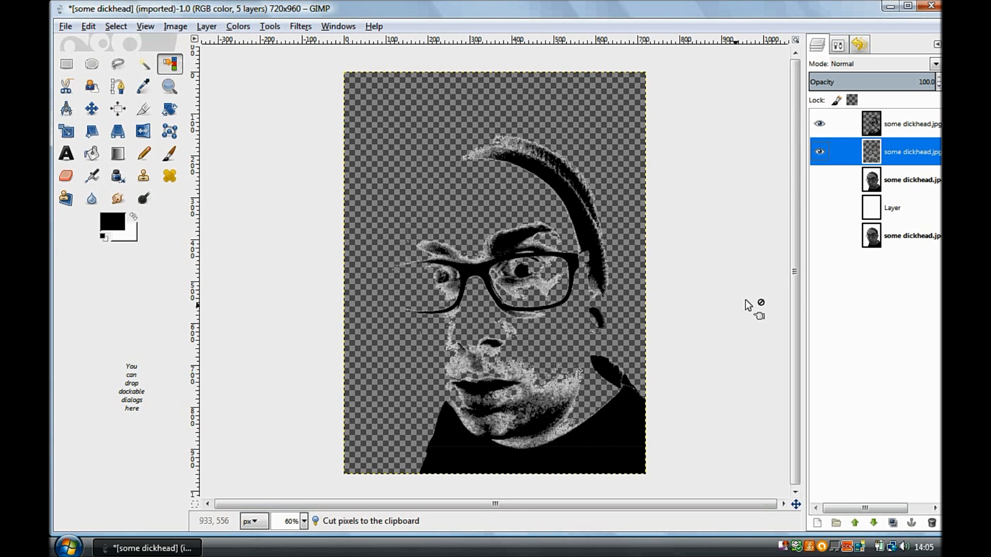
pyautogui.click(820, 207)
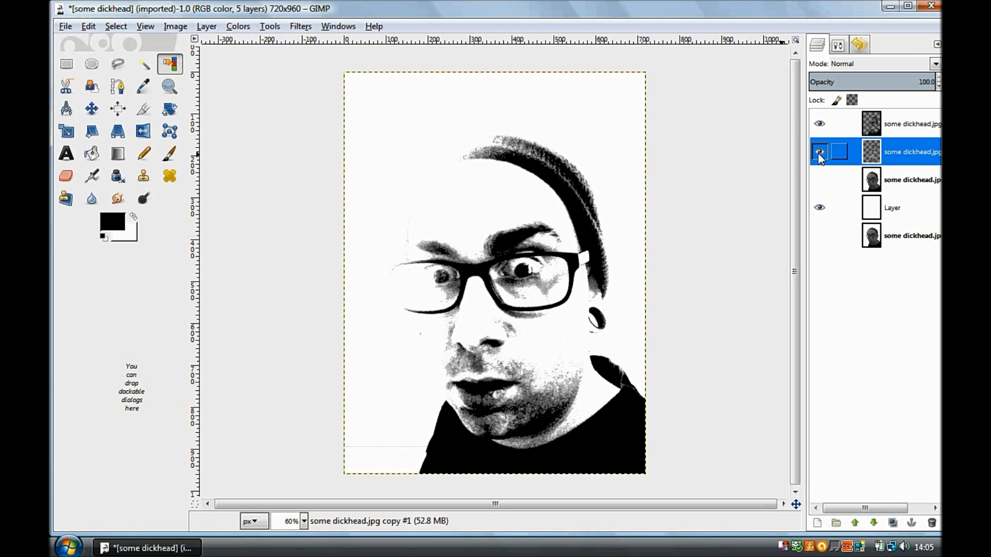
pyautogui.click(873, 184)
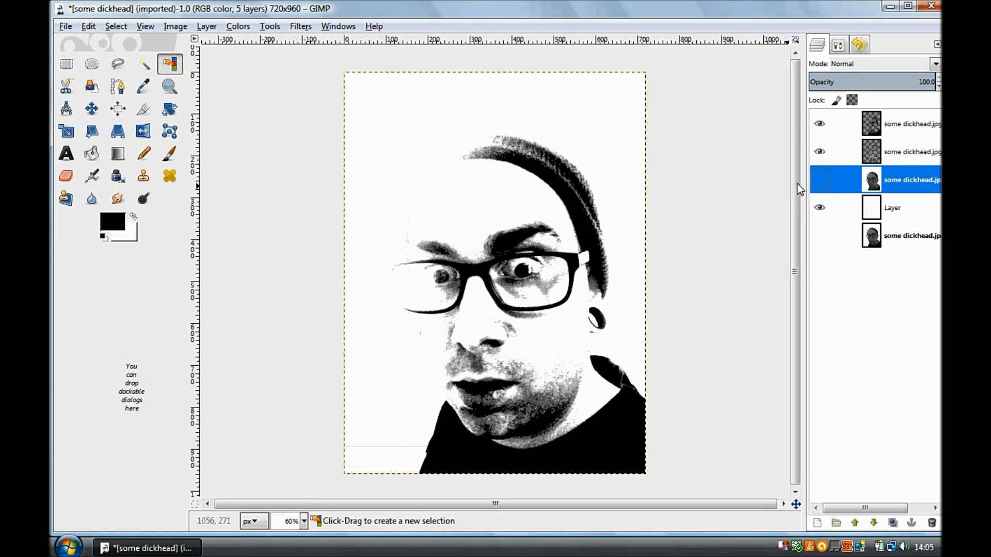
pyautogui.click(820, 179)
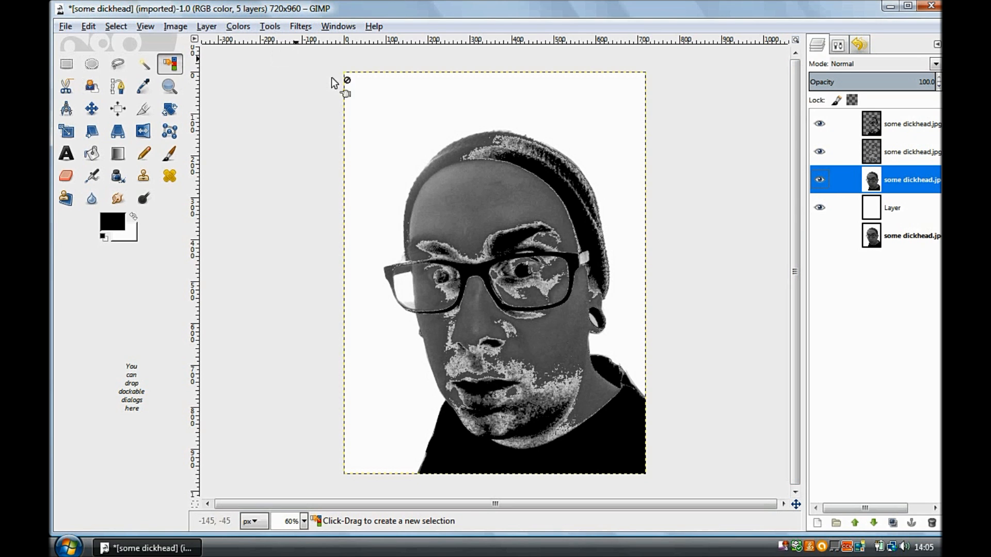
pyautogui.click(820, 151)
pyautogui.click(819, 124)
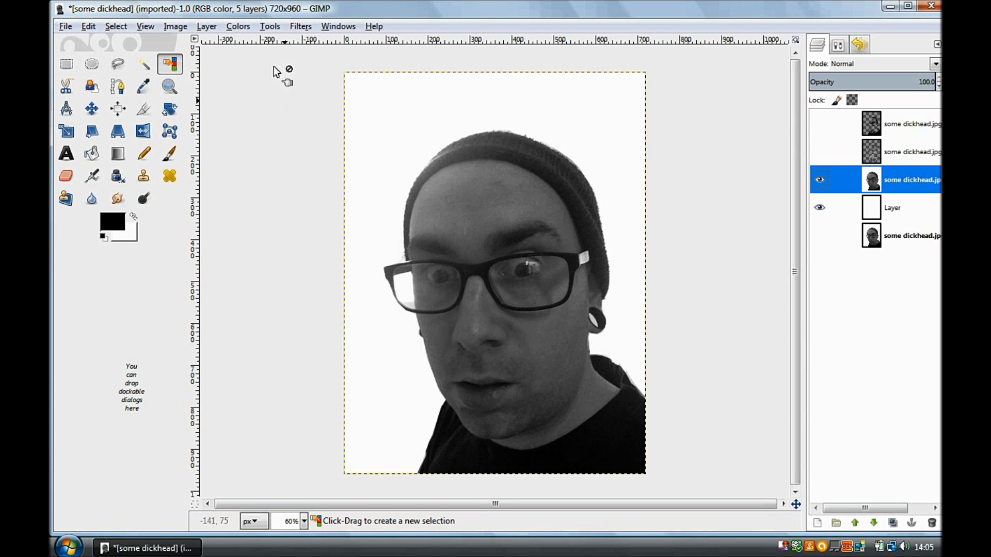
# - Adjust the third layer to brightness 70 and contrast 97, toggling the second layer's visibility for comparison
pyautogui.click(240, 27)
pyautogui.click(252, 95)
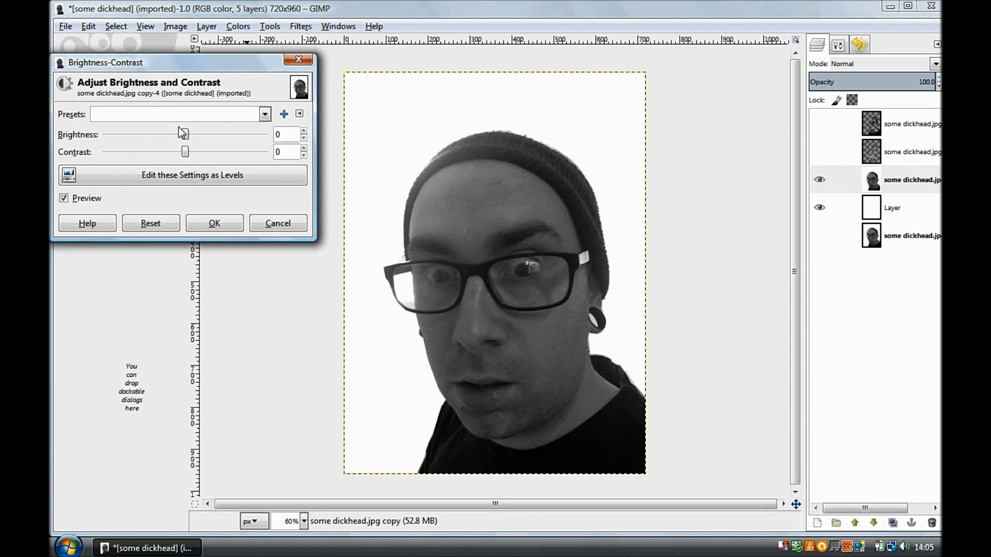
pyautogui.moveTo(200, 133); pyautogui.dragTo(235, 142)
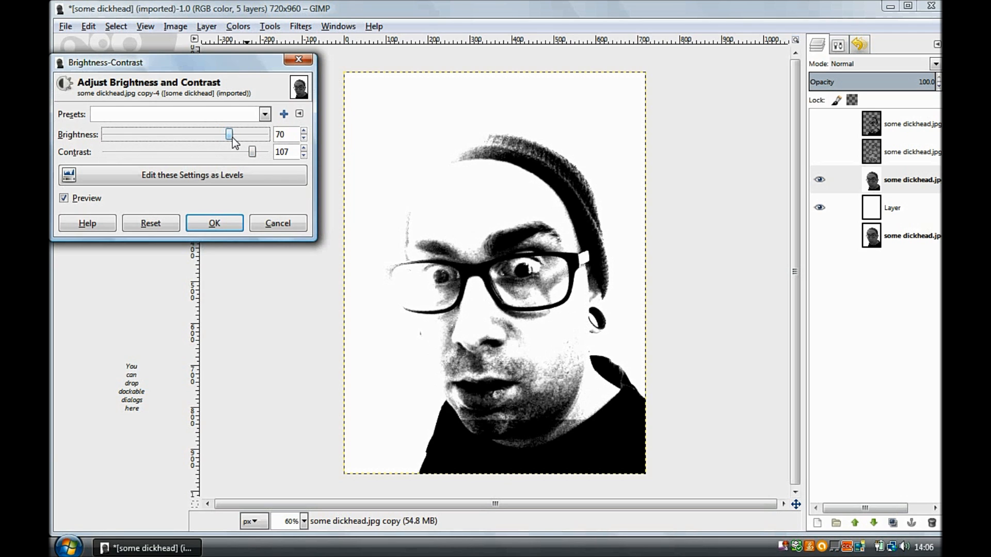
pyautogui.click(820, 153)
pyautogui.click(821, 153)
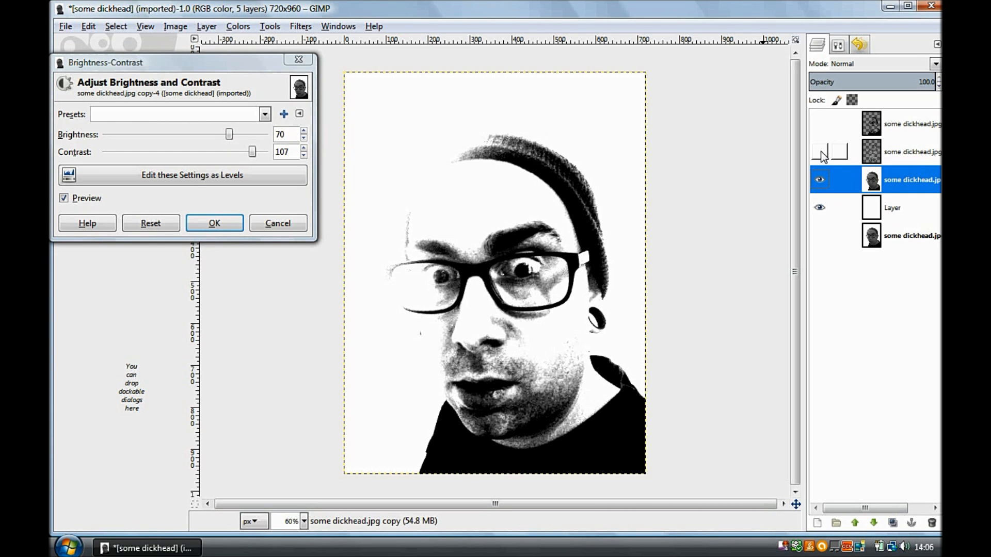
pyautogui.click(821, 153)
pyautogui.click(821, 152)
pyautogui.moveTo(253, 151); pyautogui.dragTo(244, 153)
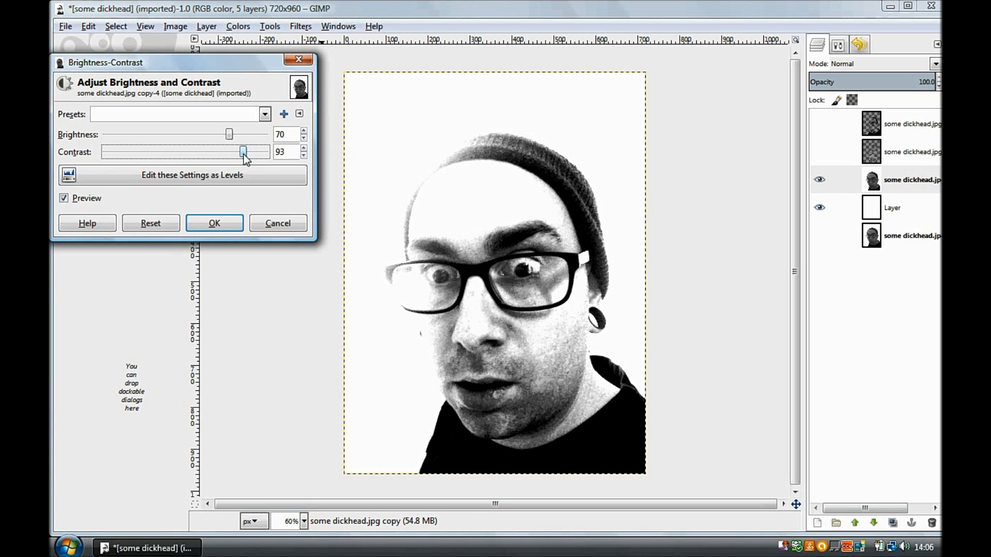
pyautogui.moveTo(244, 153); pyautogui.dragTo(245, 154)
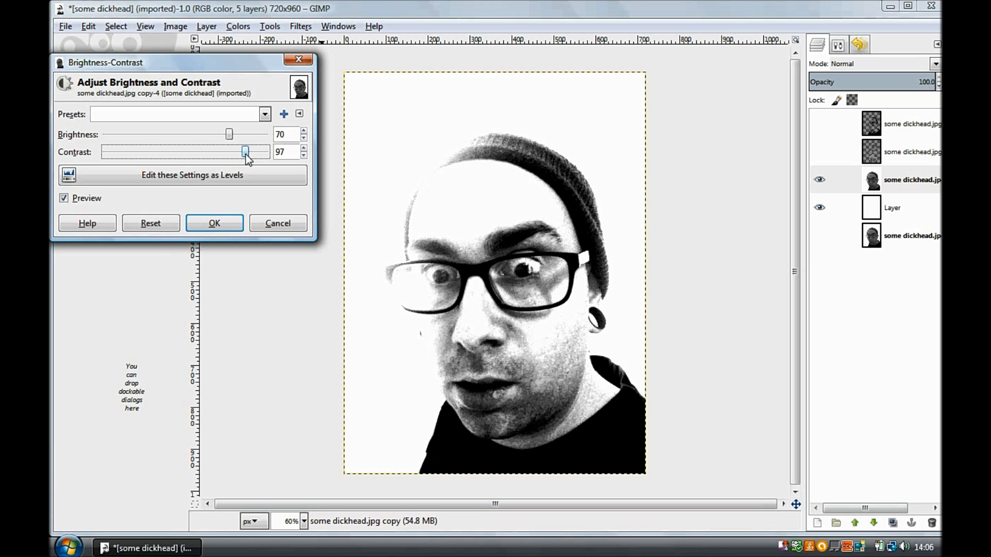
pyautogui.click(233, 222)
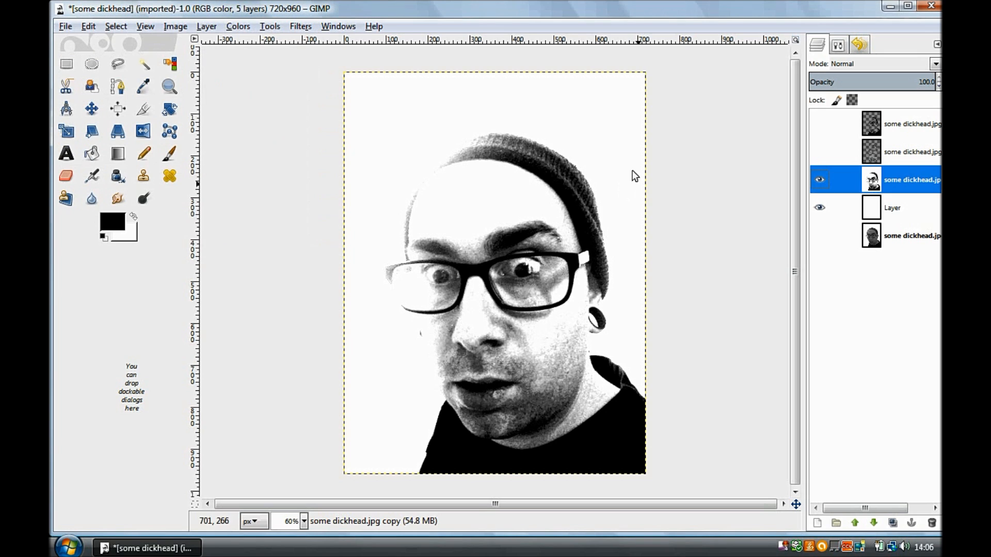
# - Select the third layer's solid black areas by color, sampling the shirt, and cut them out
pyautogui.click(447, 443)
pyautogui.hotkey('ctrl', 'x')
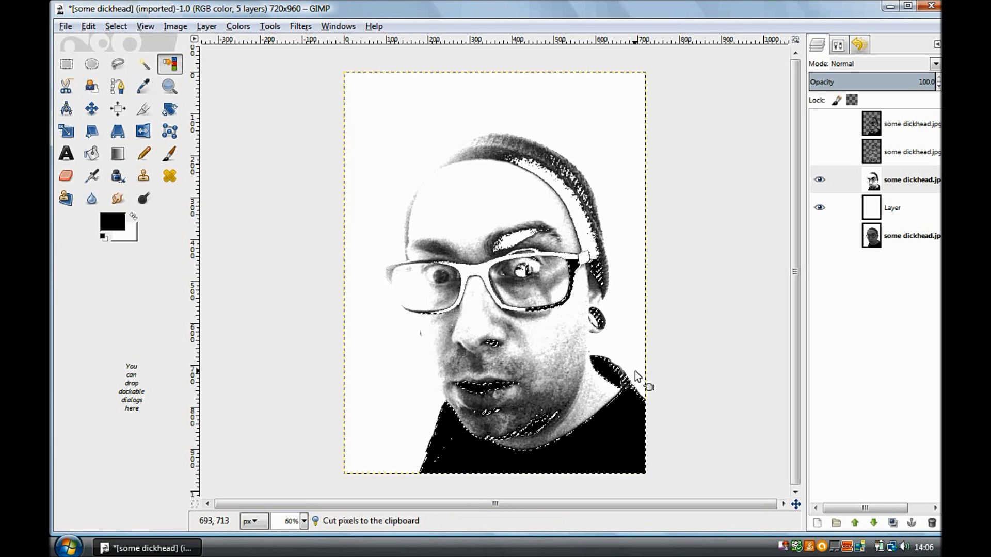
# - Select the third layer's white areas by color, convert white to alpha with the white layer hidden, and clear the selection
pyautogui.click(548, 337)
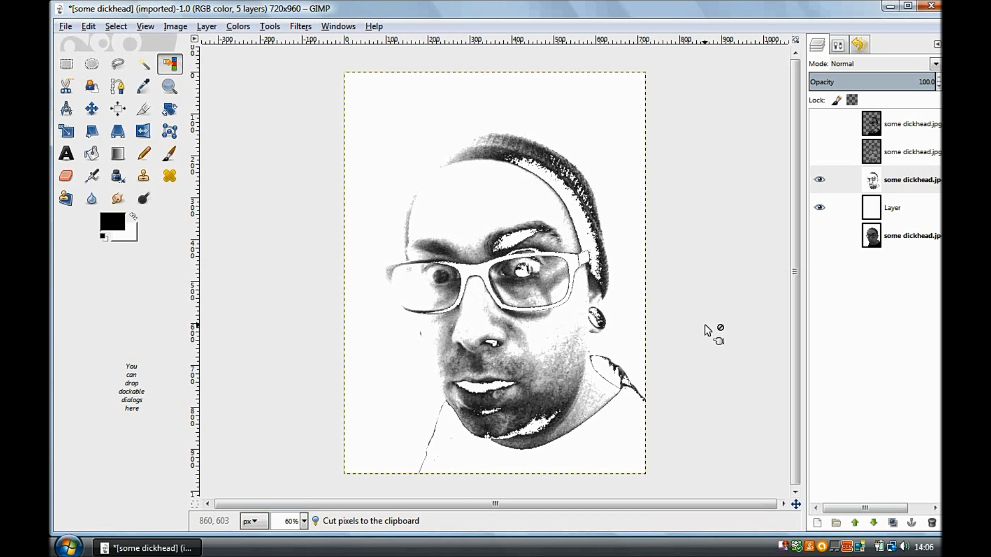
pyautogui.click(820, 207)
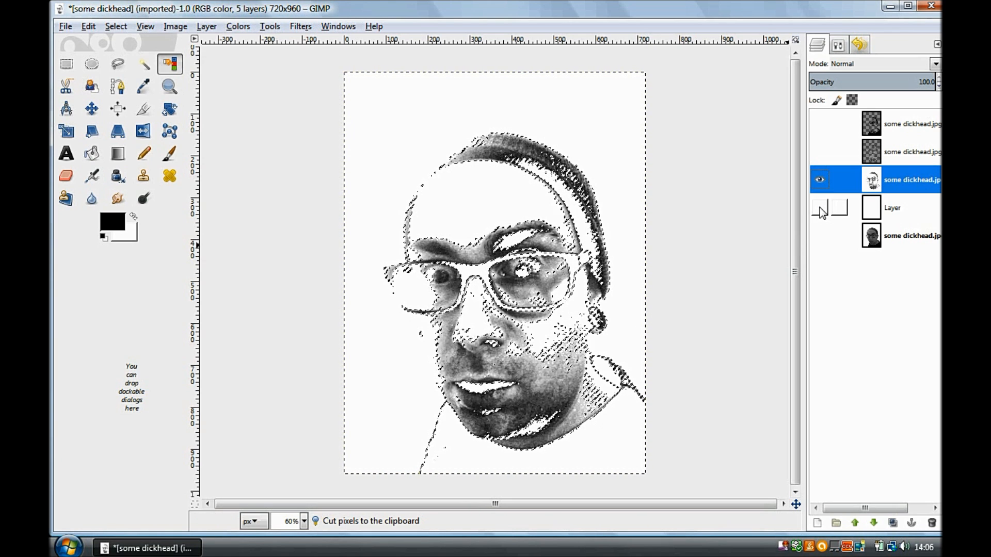
pyautogui.click(242, 27)
pyautogui.click(291, 301)
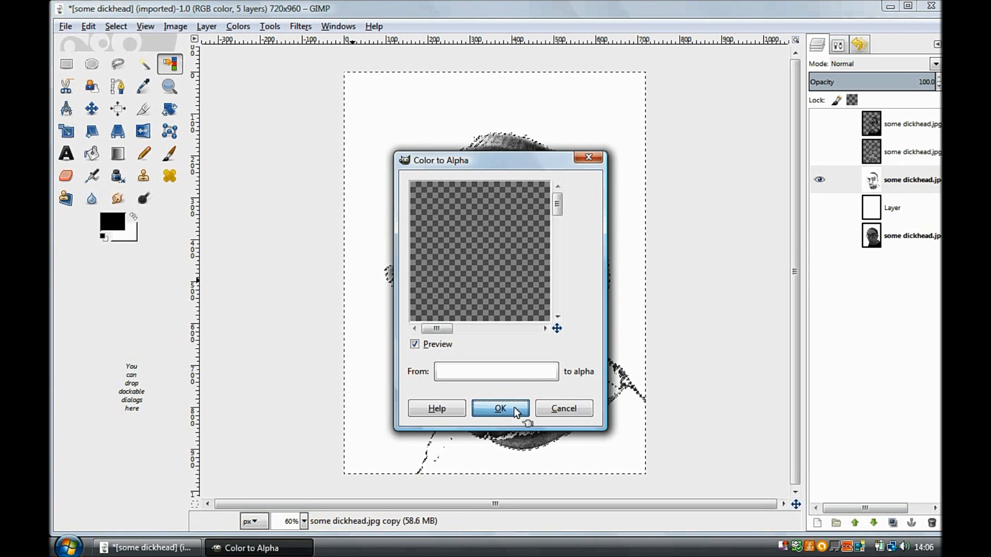
pyautogui.click(500, 408)
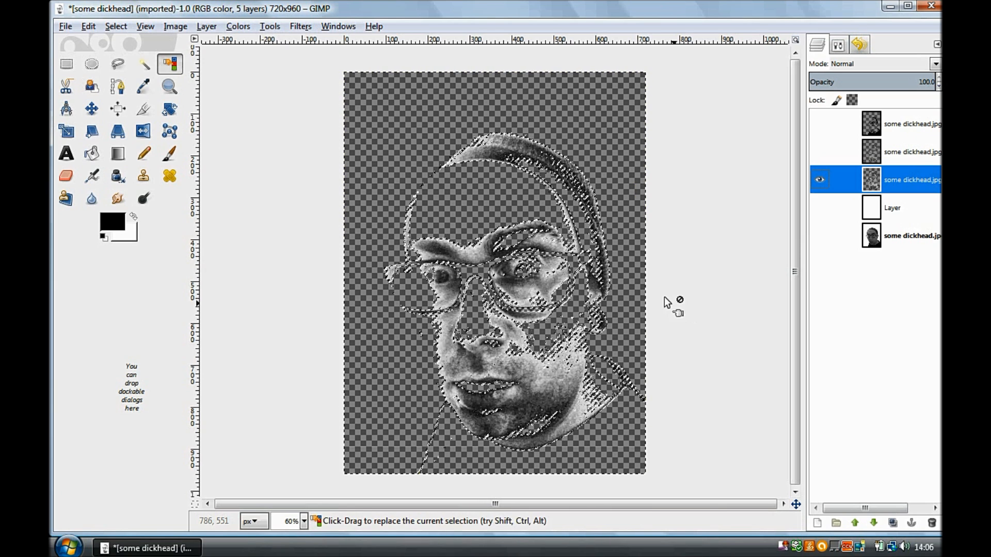
pyautogui.click(116, 27)
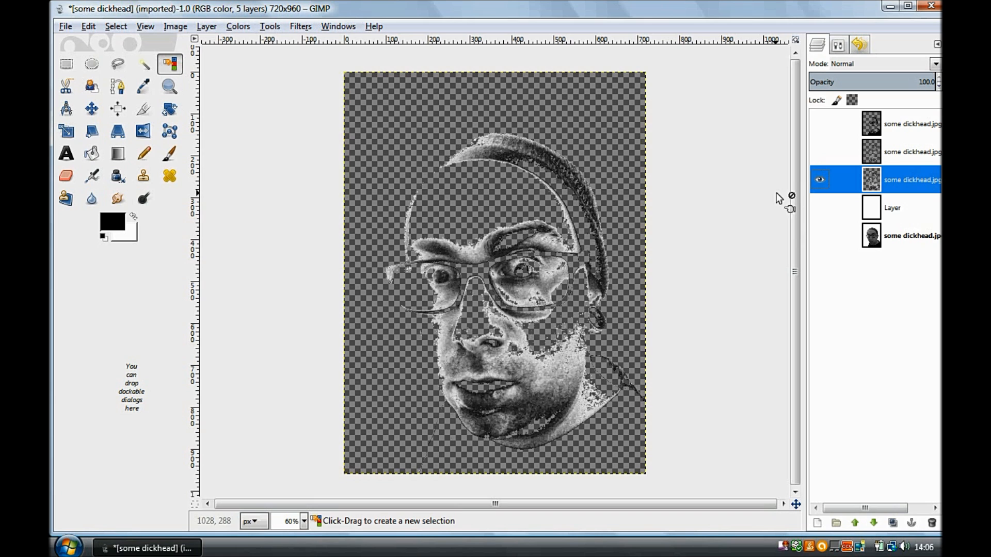
# - Compare the three tonal layers together, then make the second layer active and show it alone over the white layer
pyautogui.click(820, 151)
pyautogui.click(819, 124)
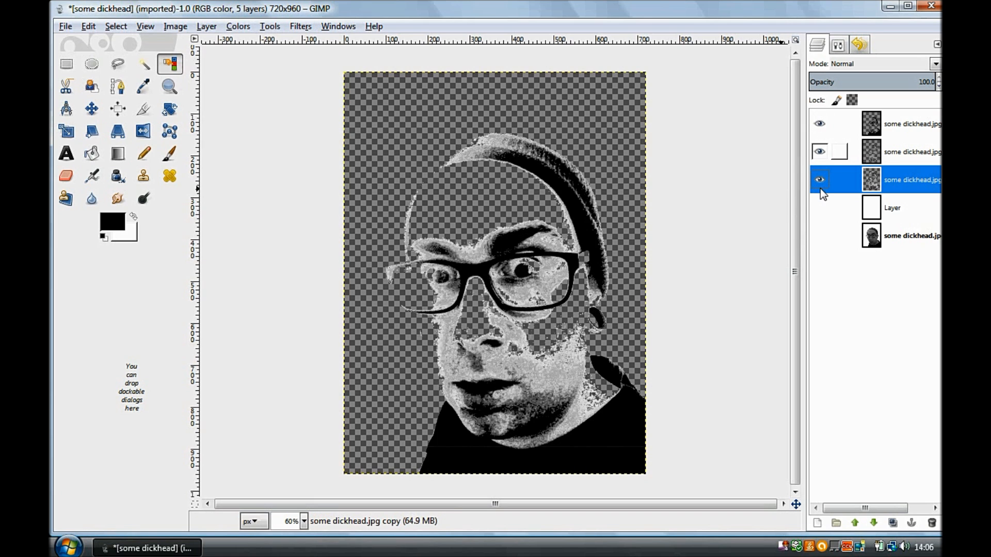
pyautogui.click(820, 180)
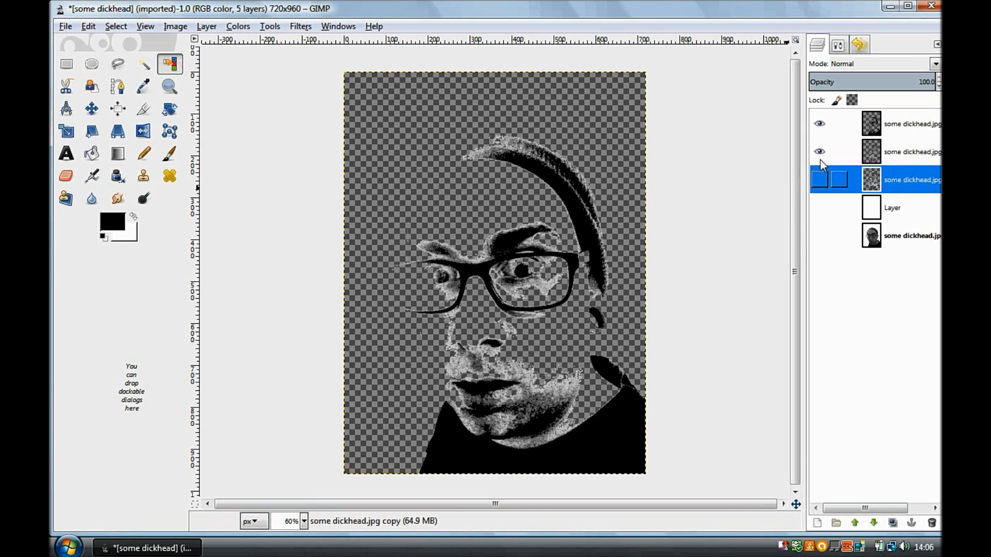
pyautogui.click(820, 123)
pyautogui.click(875, 152)
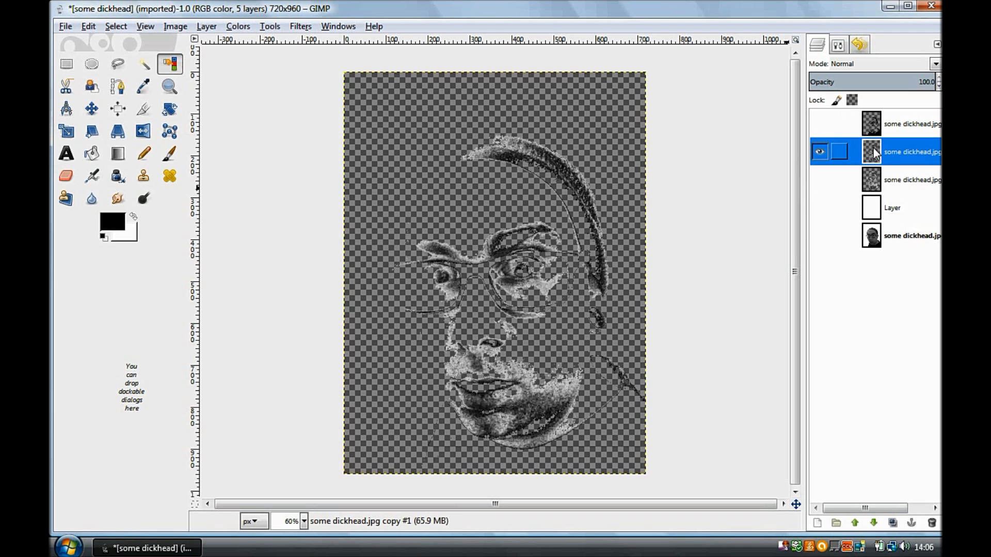
pyautogui.click(820, 207)
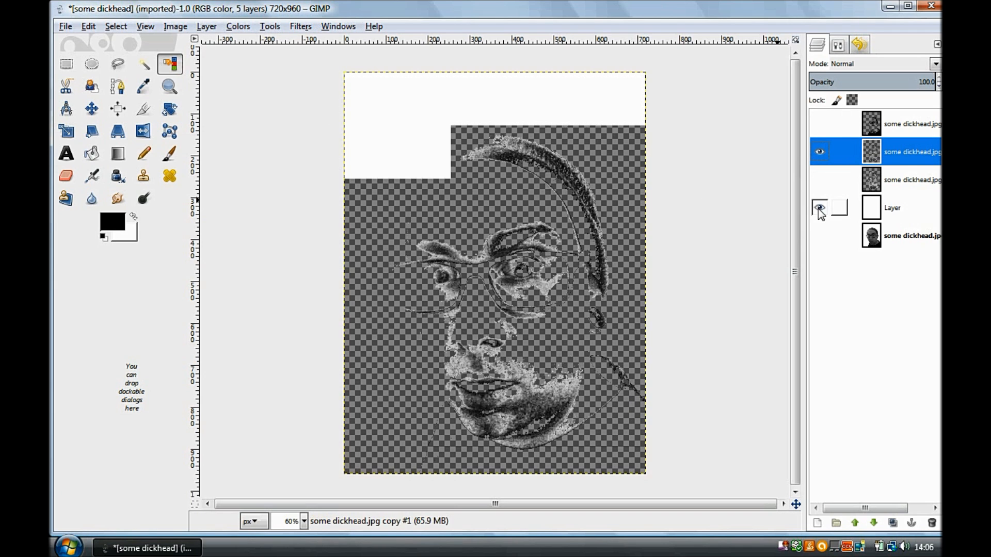
# - Flatten the second layer to a solid gray by setting its contrast to -127
pyautogui.click(239, 26)
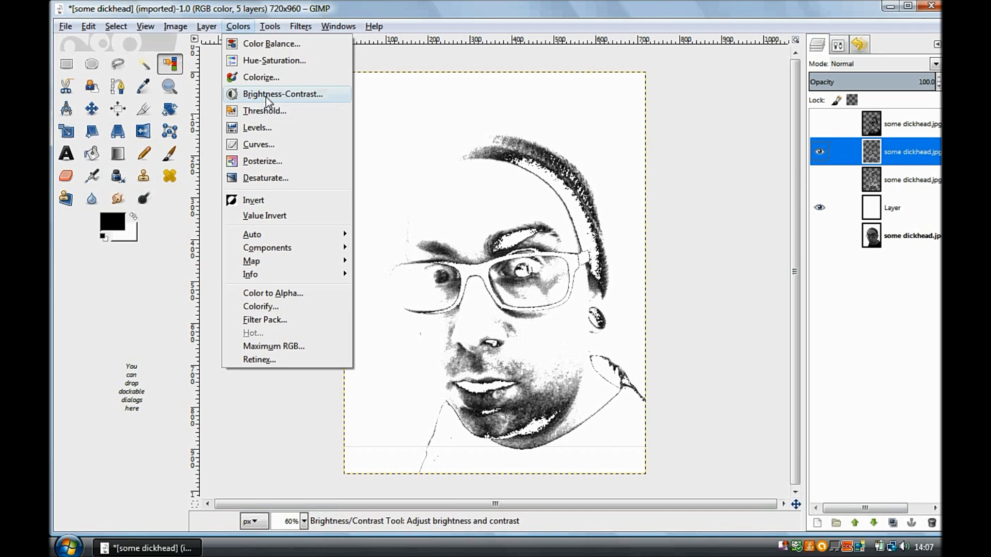
pyautogui.click(282, 94)
pyautogui.moveTo(186, 155); pyautogui.dragTo(104, 153)
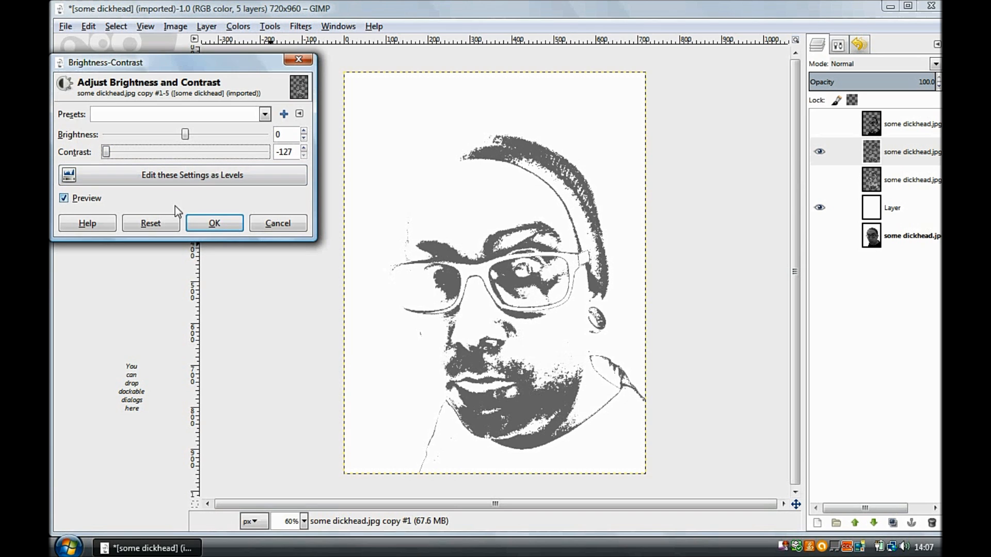
pyautogui.click(221, 223)
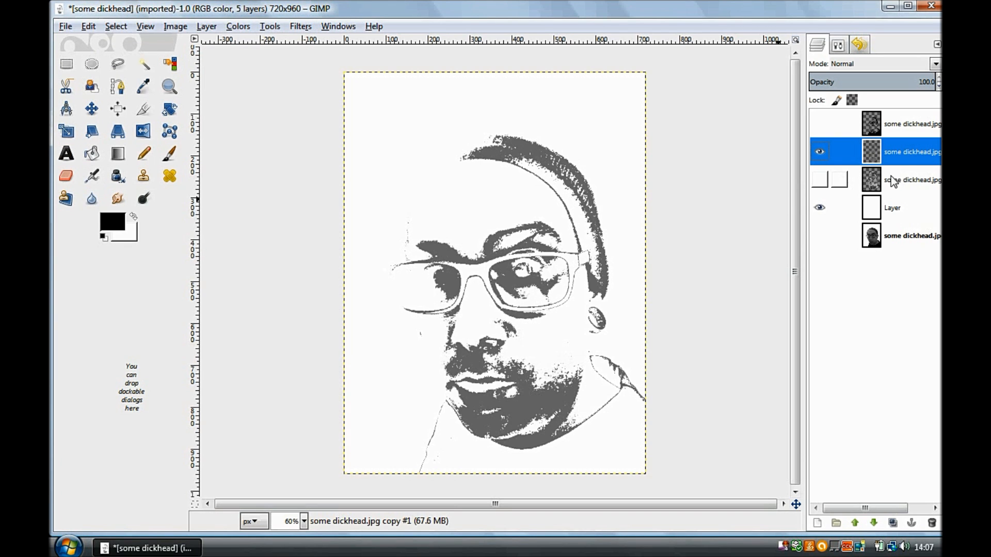
# - Show only the third layer over the white layer and set its contrast to -127
pyautogui.moveTo(883, 180); pyautogui.dragTo(785, 175)
pyautogui.click(819, 179)
pyautogui.click(820, 152)
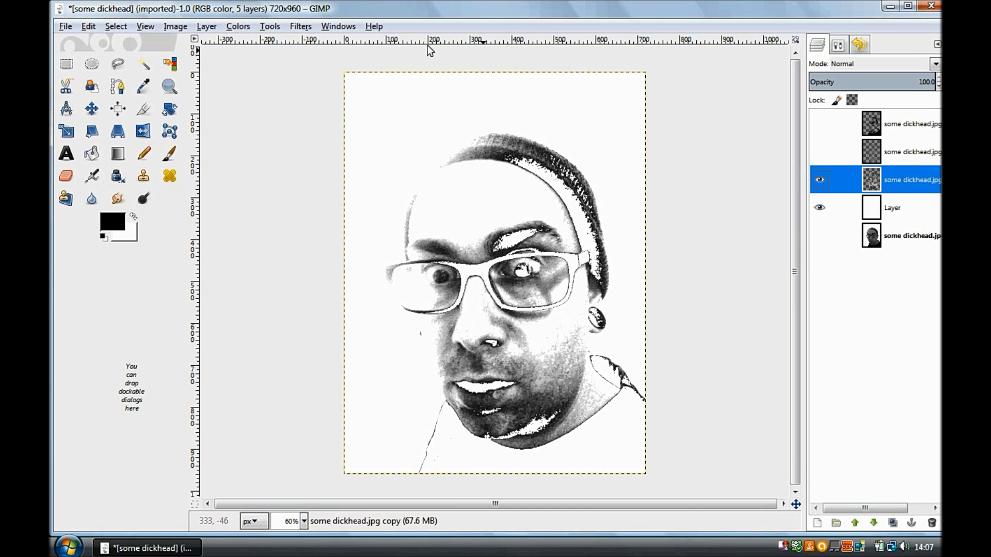
pyautogui.click(235, 27)
pyautogui.click(271, 94)
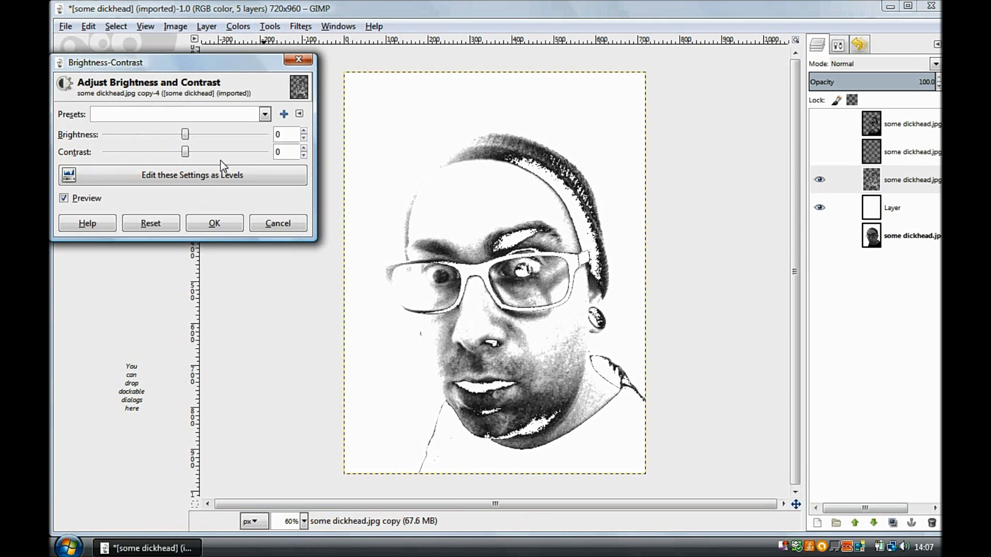
pyautogui.moveTo(184, 151); pyautogui.dragTo(100, 156)
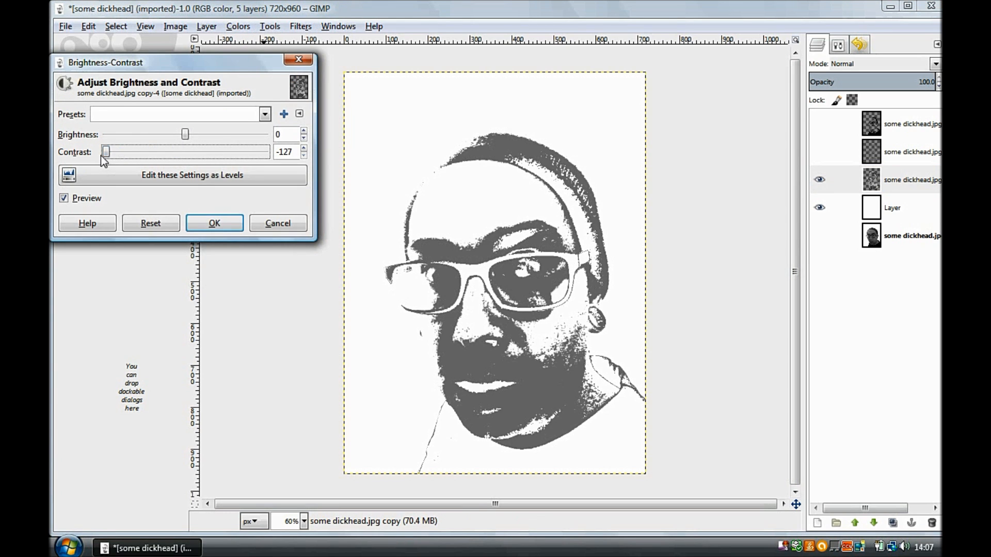
pyautogui.click(223, 221)
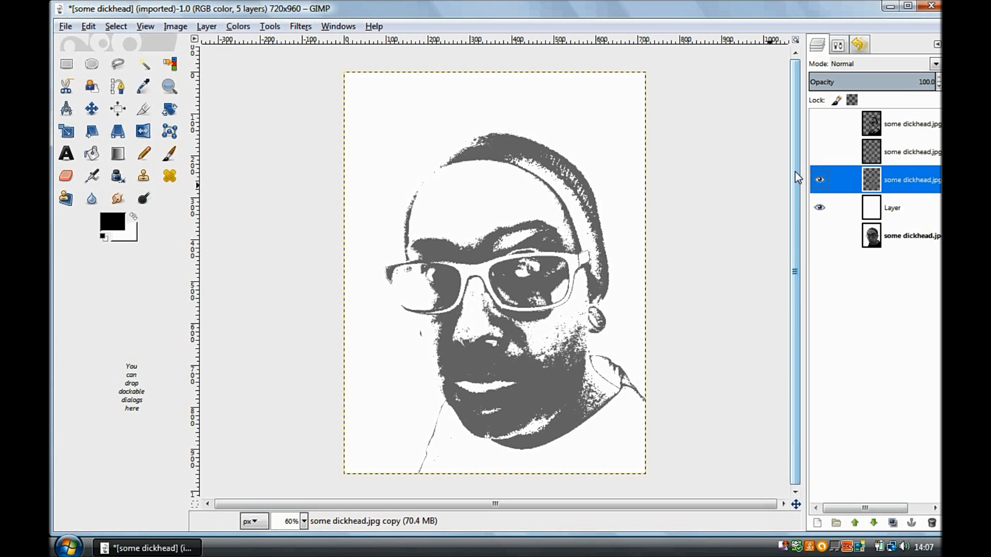
# - Show the second layer too and toggle the third layer's visibility to compare the two grays
pyautogui.click(820, 152)
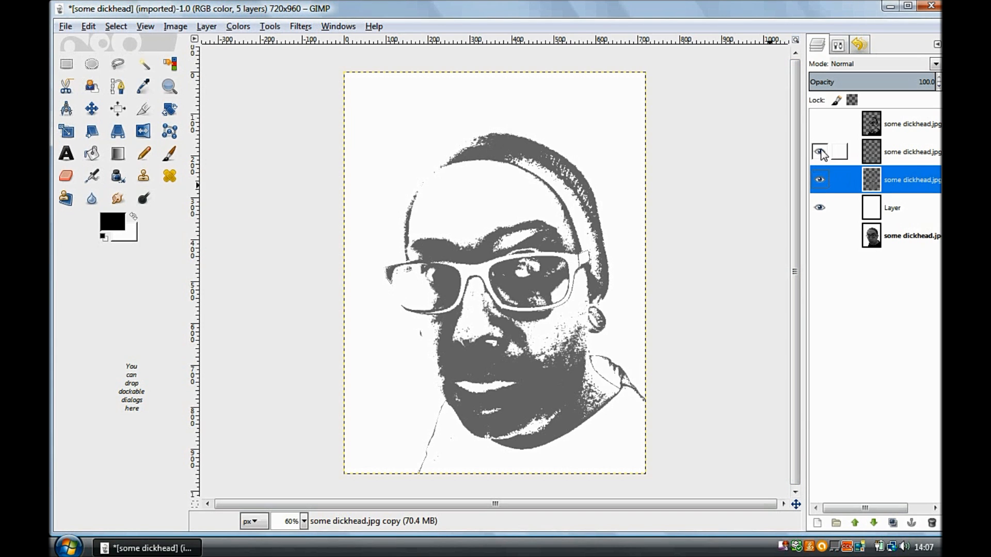
pyautogui.click(821, 180)
pyautogui.click(821, 180)
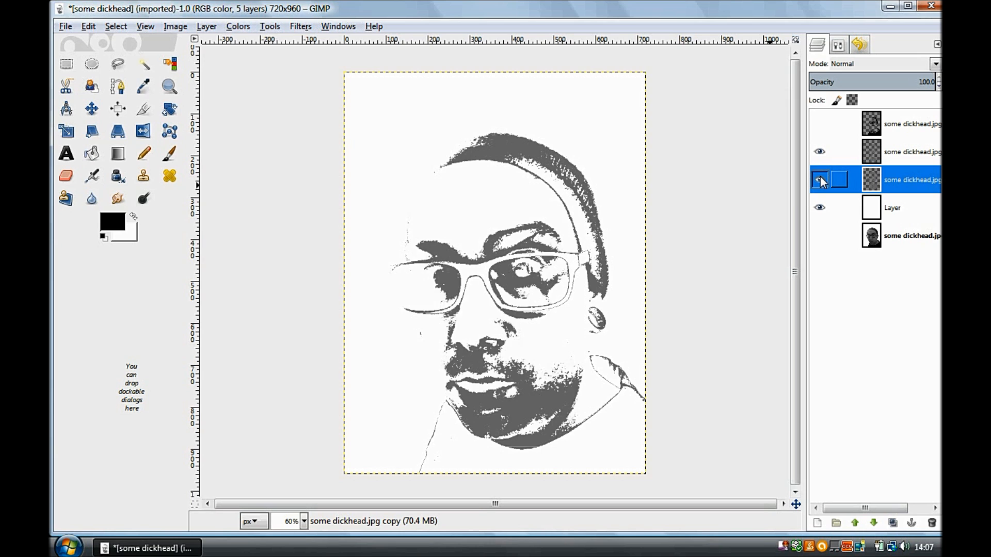
pyautogui.click(821, 180)
pyautogui.click(820, 179)
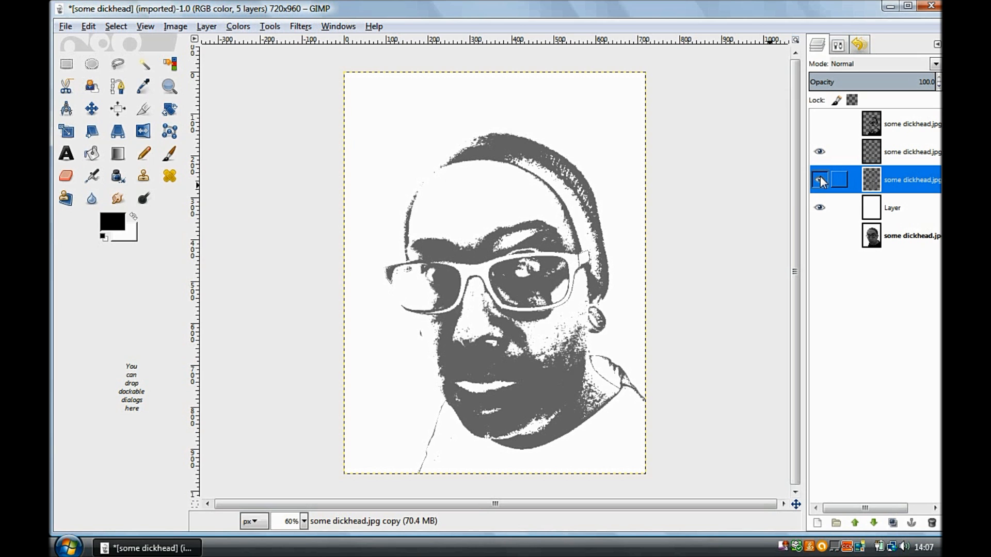
pyautogui.click(821, 179)
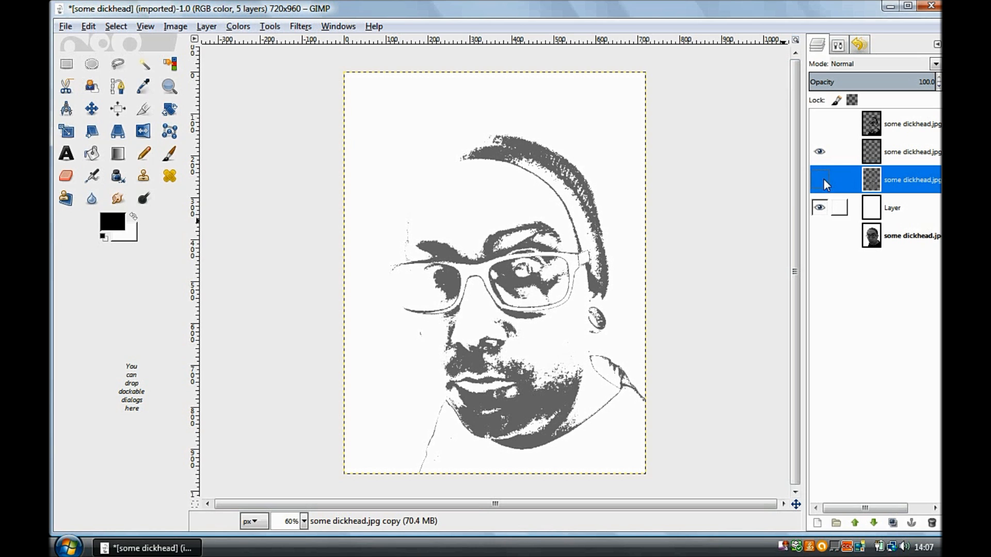
pyautogui.click(821, 179)
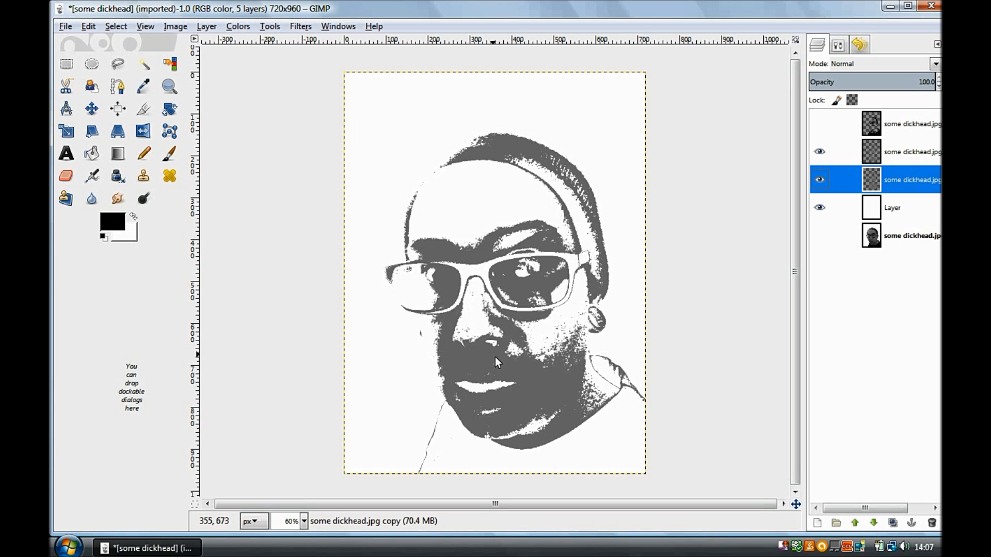
# - Darken the second layer to brightness -107, checking the gray against the third layer before applying it
pyautogui.click(821, 179)
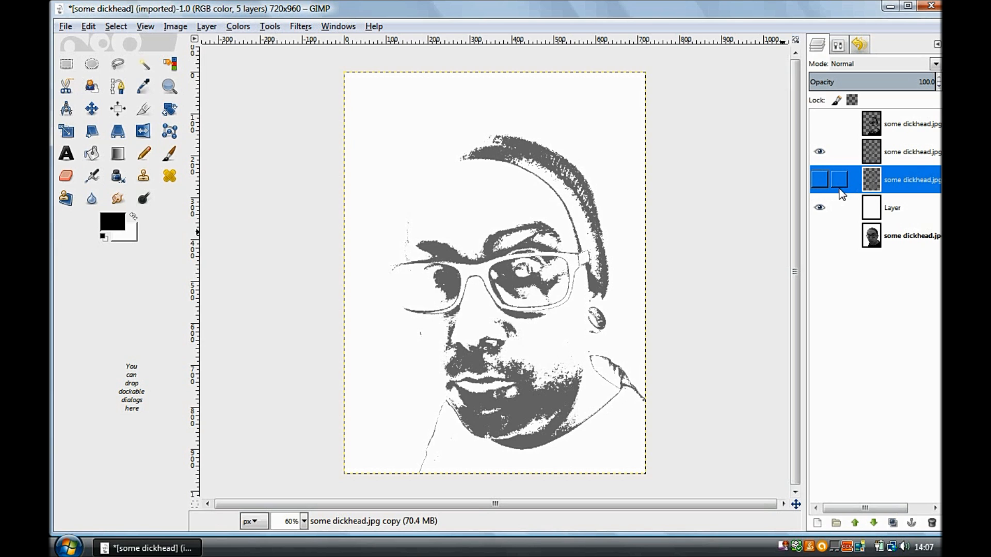
pyautogui.click(872, 157)
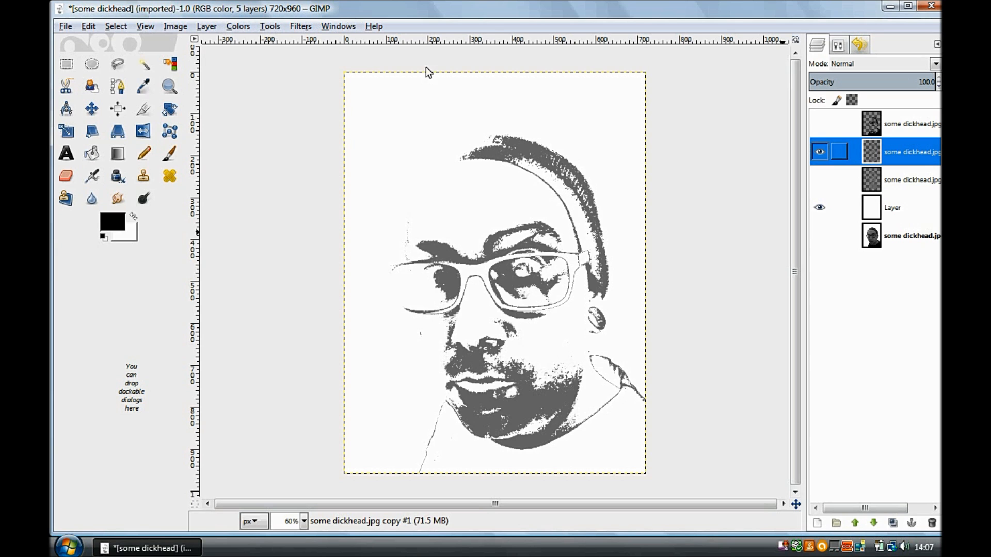
pyautogui.click(238, 26)
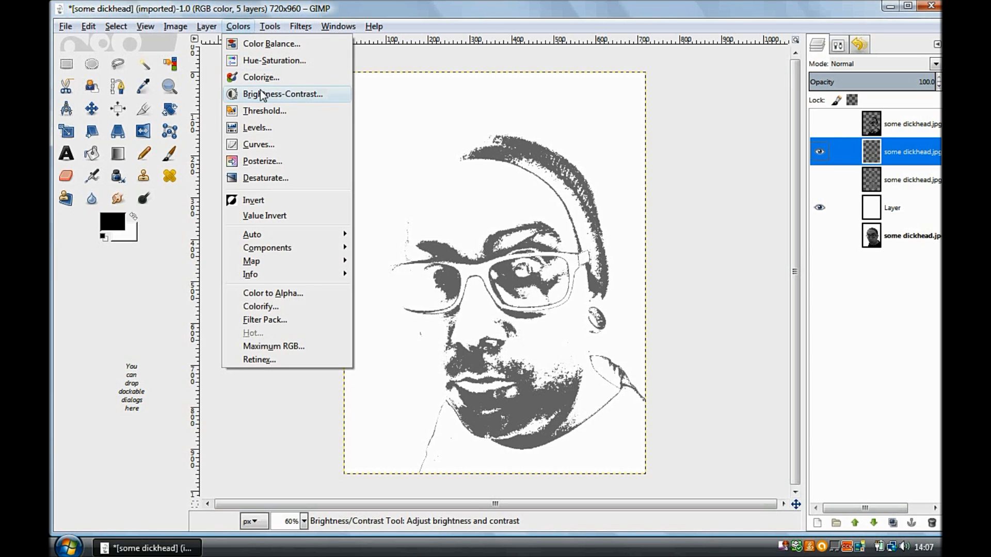
pyautogui.click(263, 94)
pyautogui.click(185, 133)
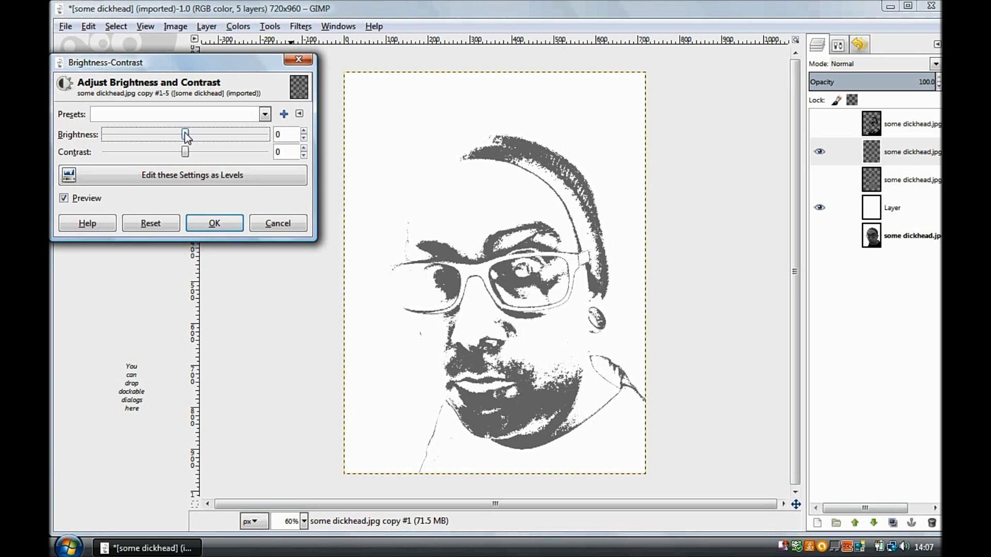
pyautogui.moveTo(185, 132); pyautogui.dragTo(120, 131)
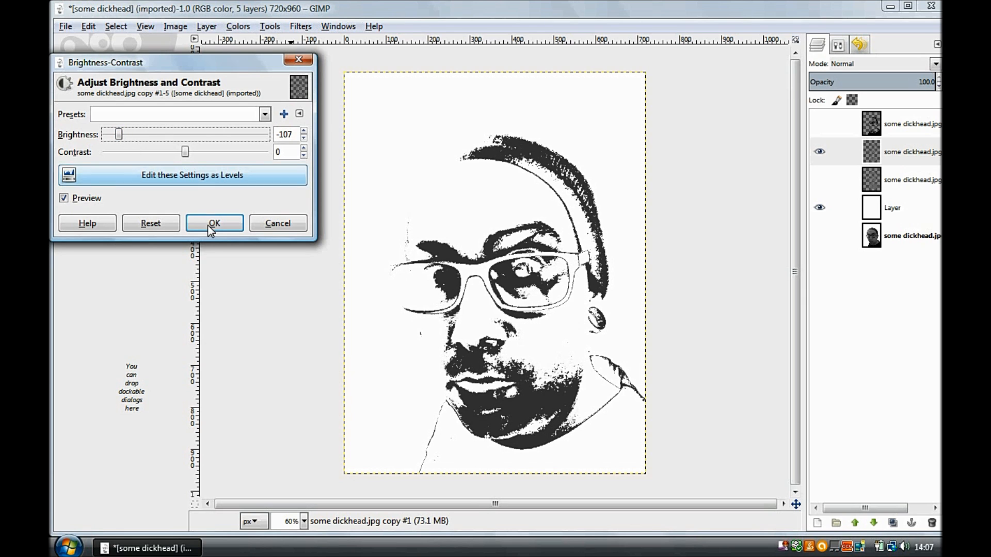
pyautogui.click(819, 181)
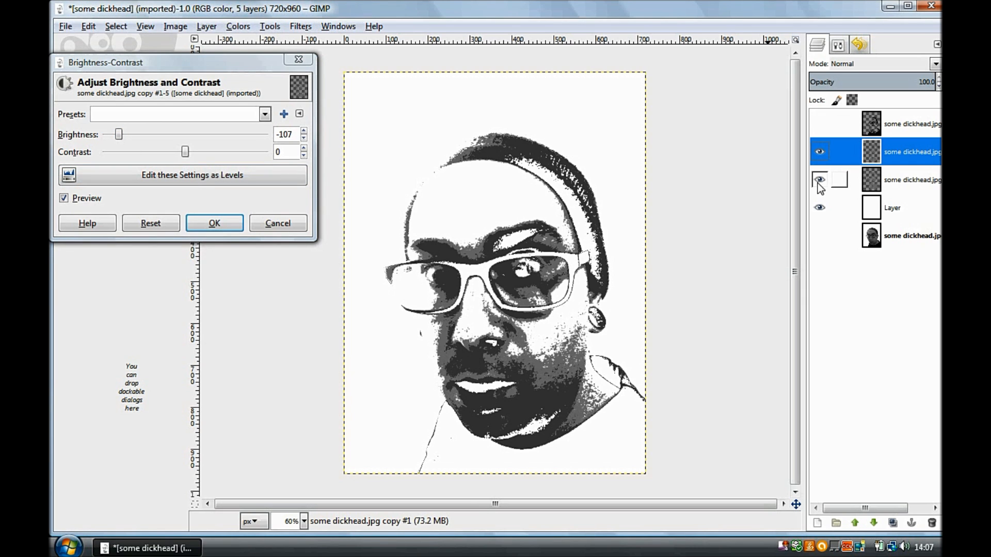
pyautogui.click(237, 225)
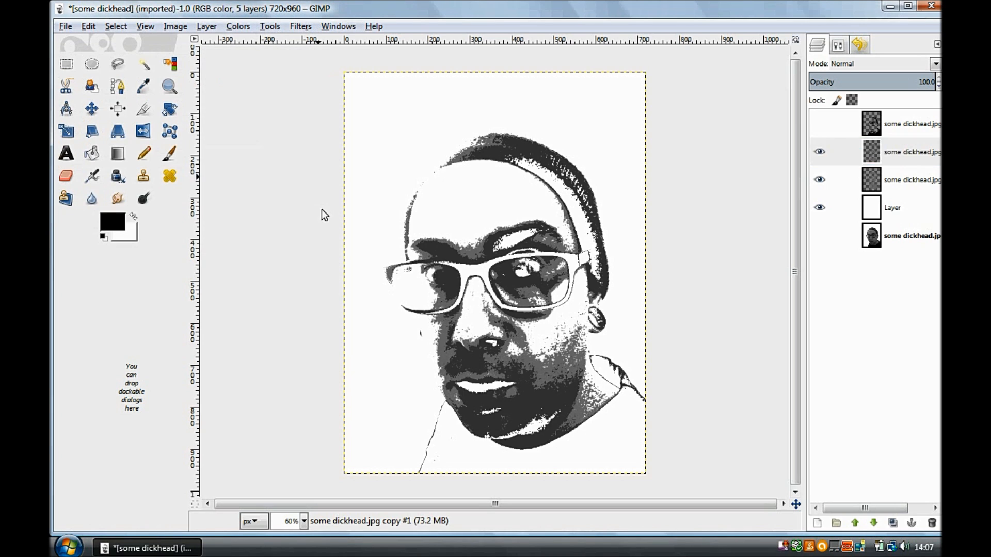
# - Show the top black layer and toggle the tonal and white layers to compare how each contributes to the portrait
pyautogui.click(819, 124)
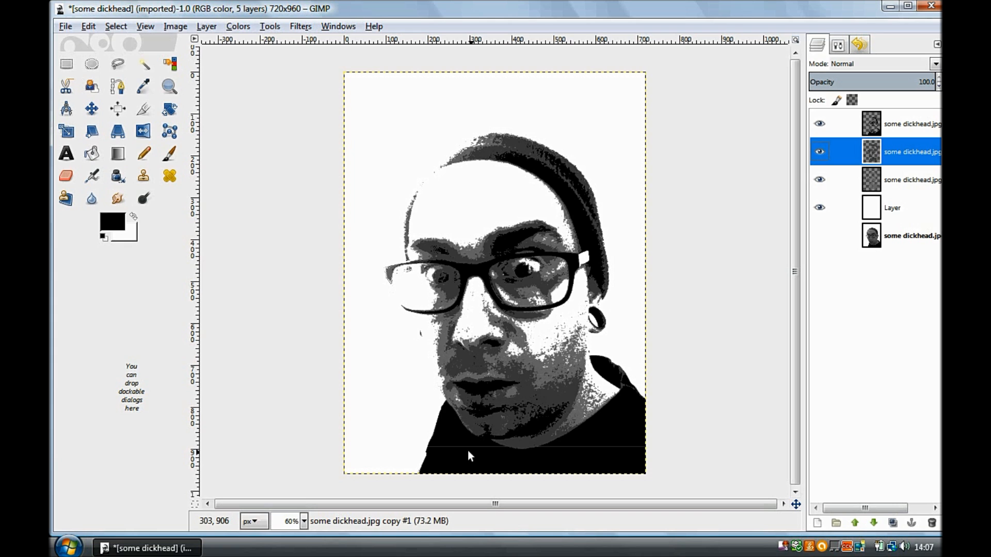
pyautogui.click(826, 127)
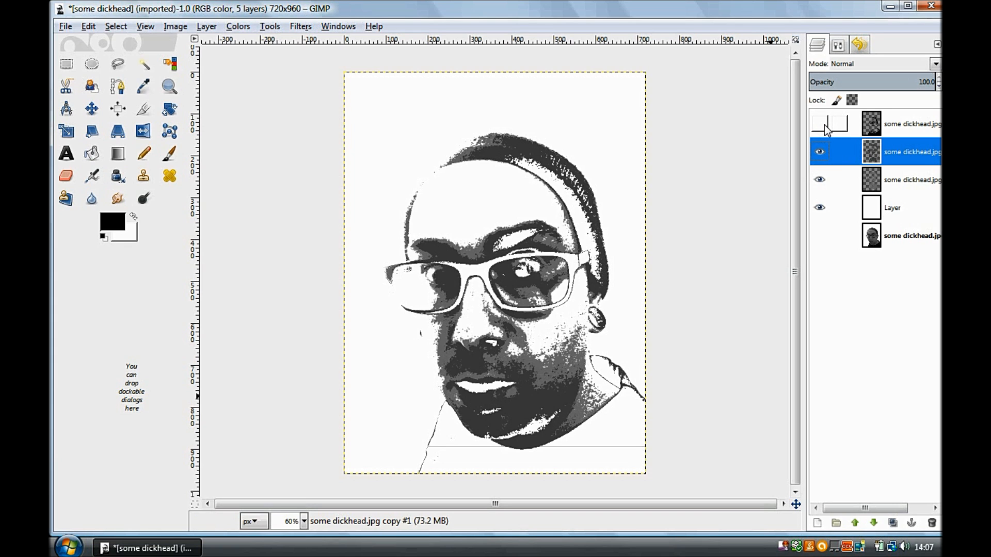
pyautogui.click(825, 127)
pyautogui.click(819, 152)
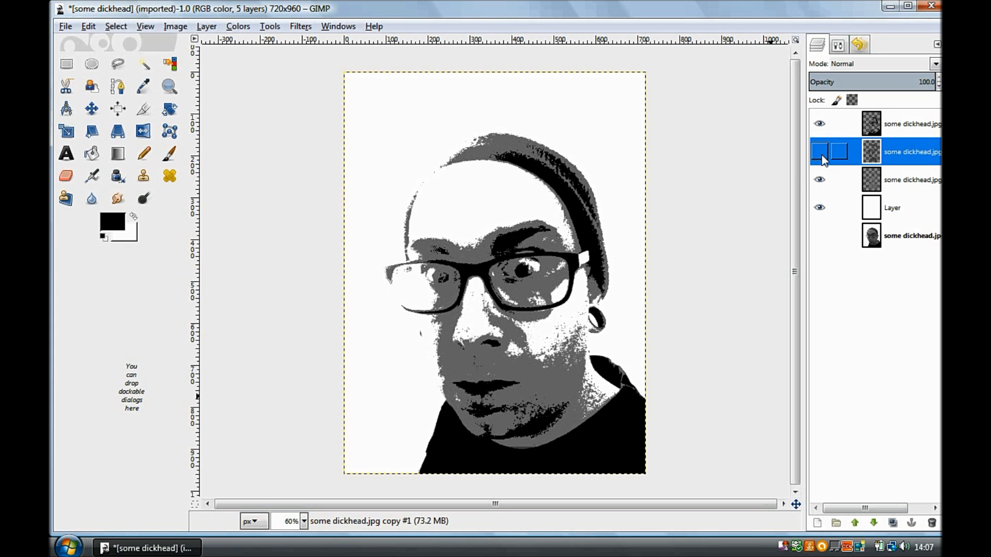
pyautogui.click(819, 209)
pyautogui.click(819, 208)
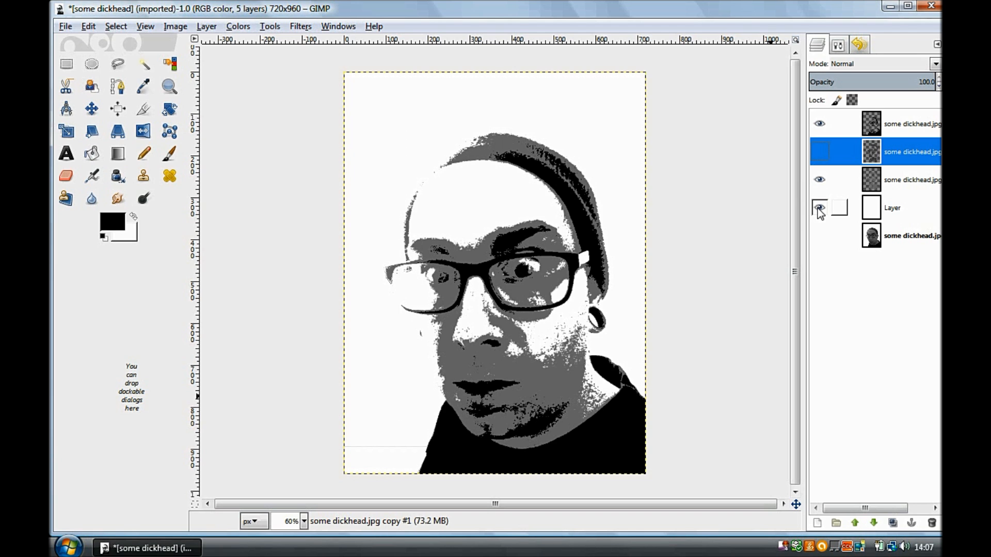
pyautogui.click(819, 208)
pyautogui.click(820, 209)
pyautogui.click(817, 153)
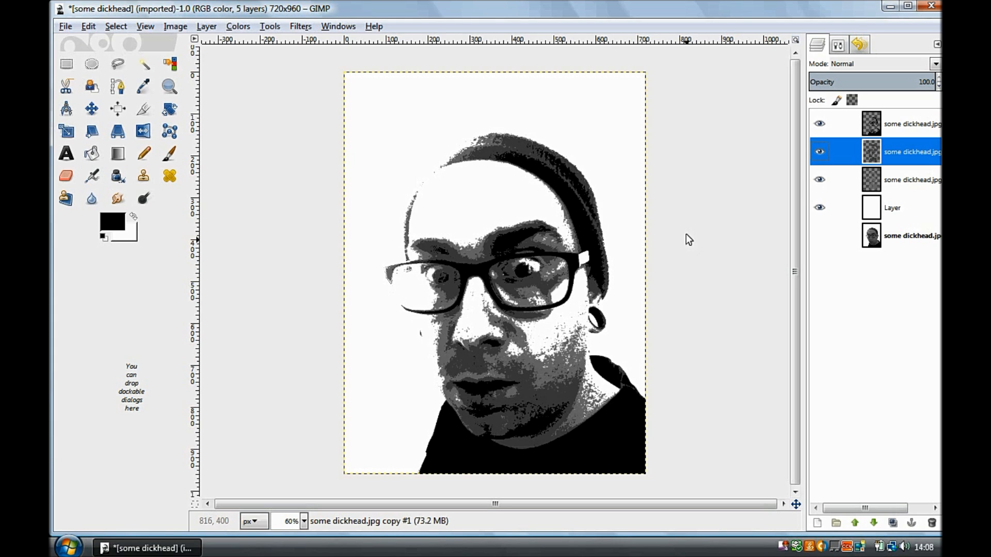
pyautogui.click(820, 160)
pyautogui.click(824, 178)
pyautogui.click(820, 180)
pyautogui.click(820, 152)
# - Merge the top black layer down into the dark gray layer, and the lighter gray layer down into the white layer
pyautogui.rightClick(872, 136)
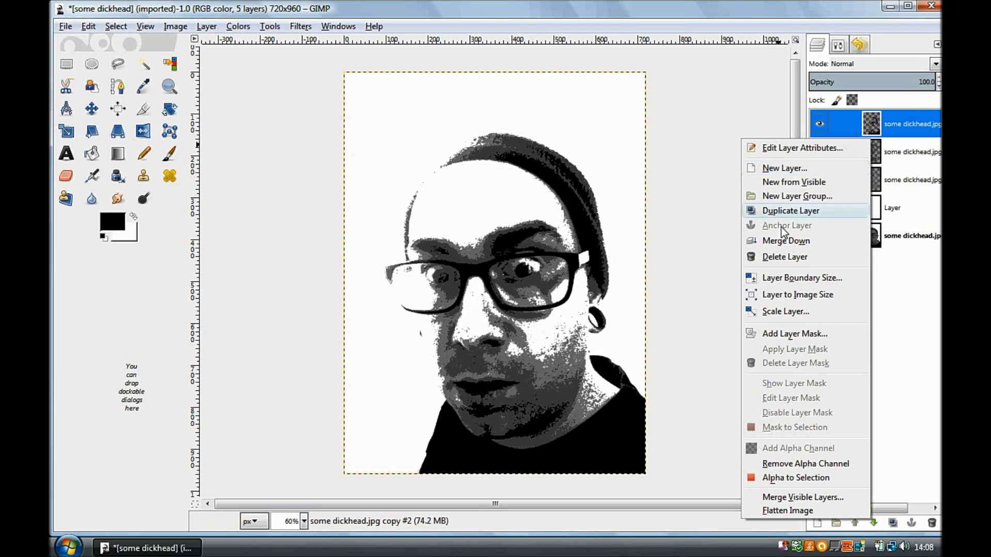
pyautogui.click(800, 241)
pyautogui.rightClick(873, 149)
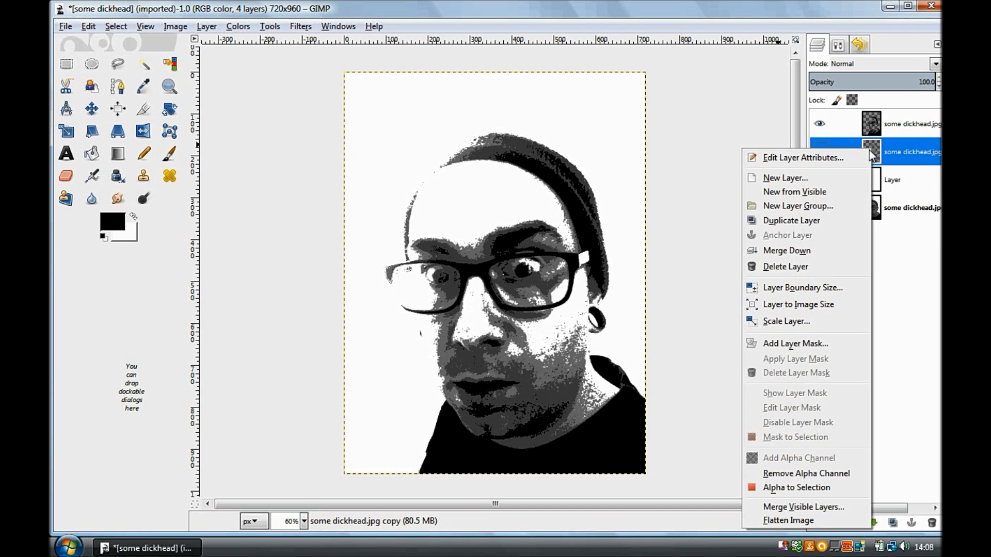
pyautogui.click(795, 251)
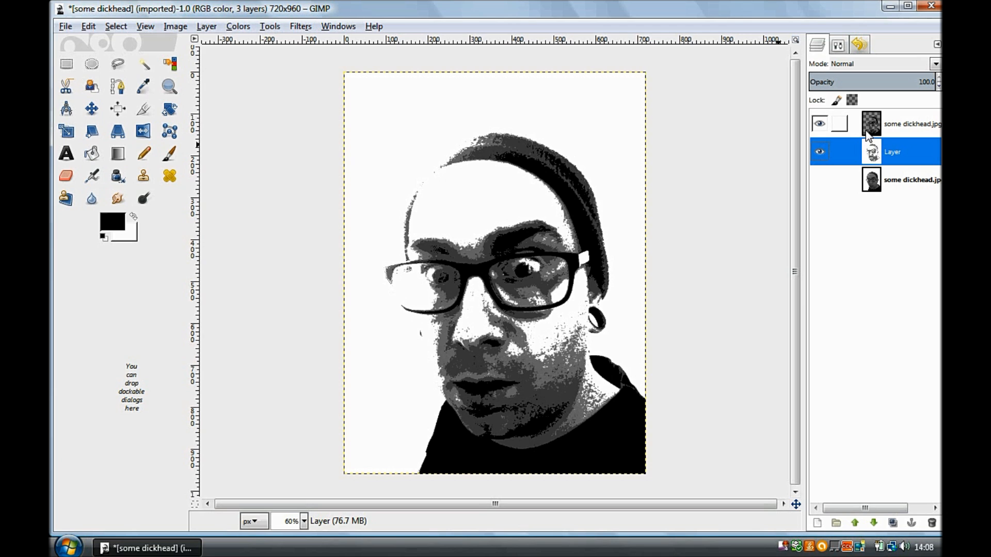
# - Check the combined black and dark gray layer without the white-based layer, and merge it down into that layer
pyautogui.click(825, 150)
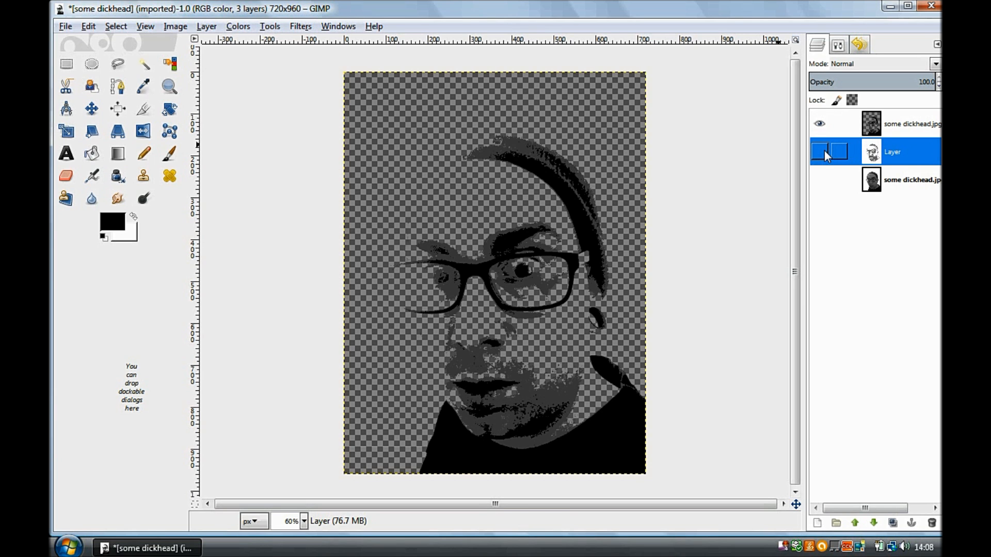
pyautogui.click(825, 149)
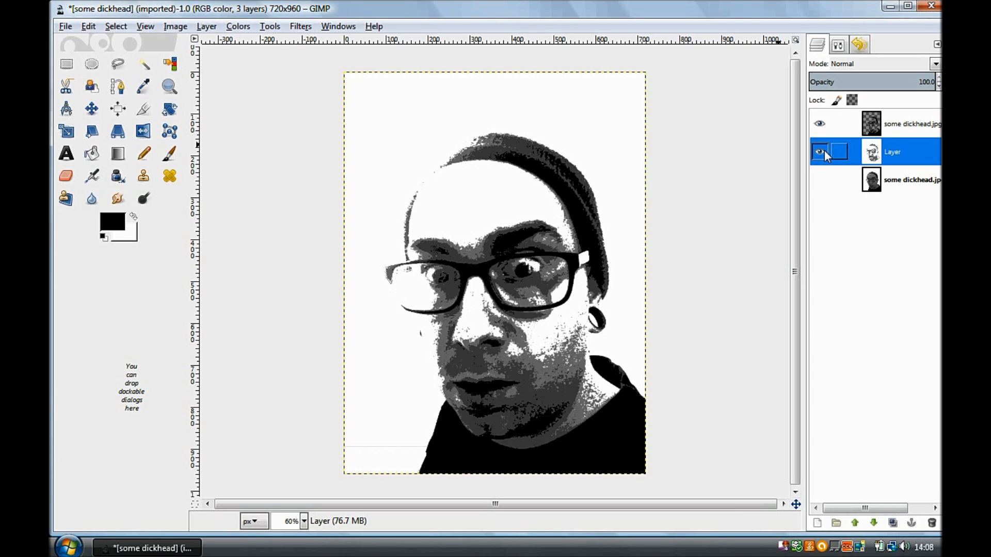
pyautogui.rightClick(873, 124)
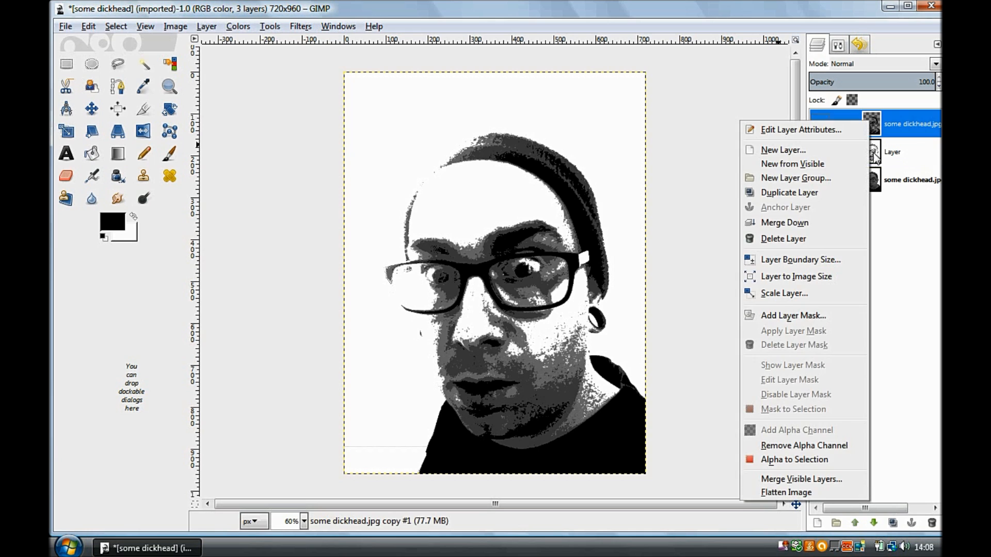
pyautogui.click(803, 223)
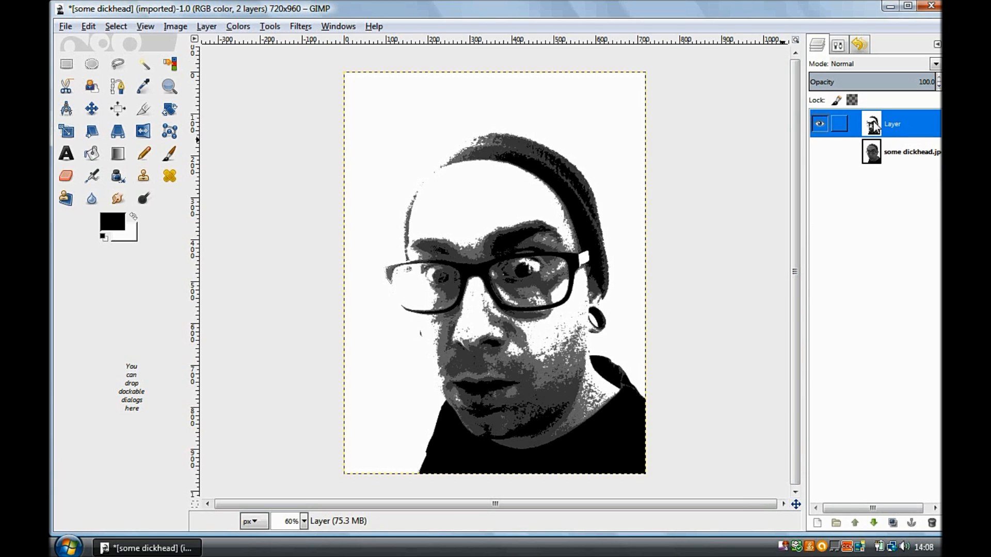
# - Begin exporting the merged portrait to the Desktop as some dickhead.jpg, with JPEG image as the file type
pyautogui.click(66, 28)
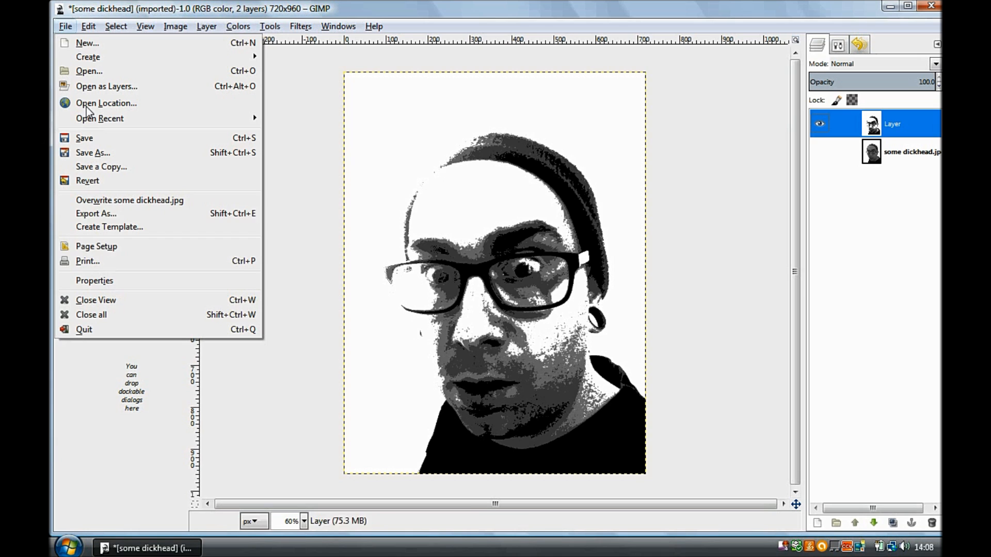
pyautogui.click(179, 213)
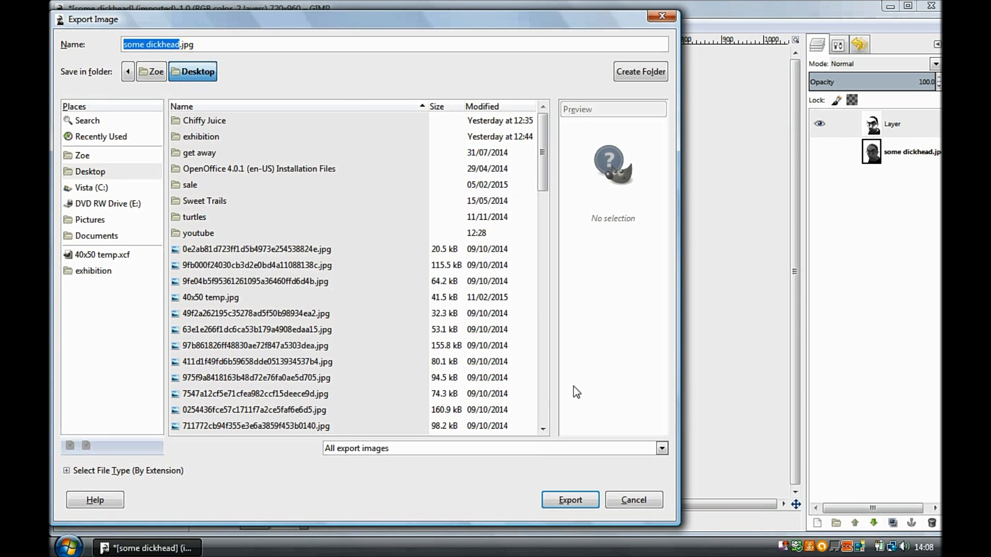
pyautogui.moveTo(543, 164)
pyautogui.mouseDown()
pyautogui.moveTo(534, 224)
pyautogui.moveTo(537, 168)
pyautogui.mouseUp()
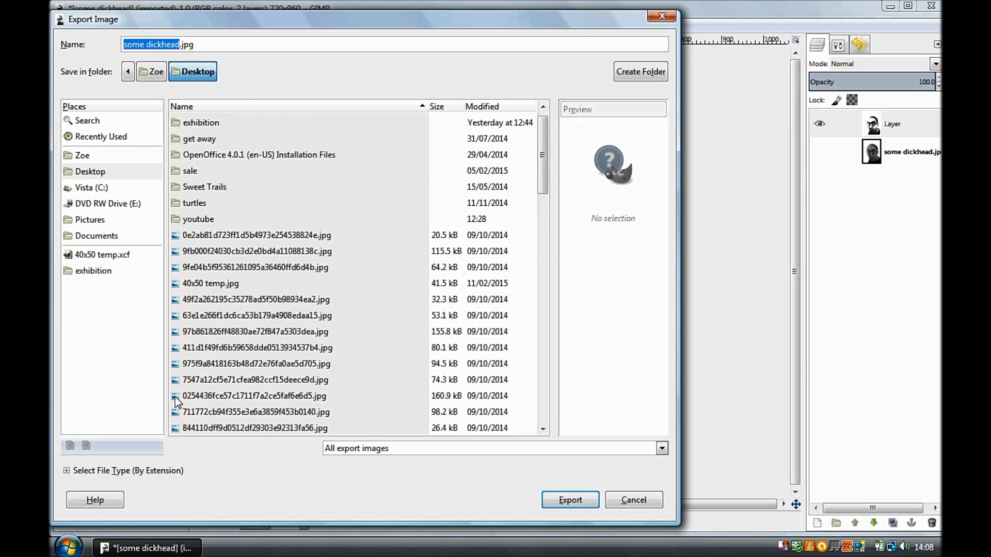
pyautogui.click(93, 472)
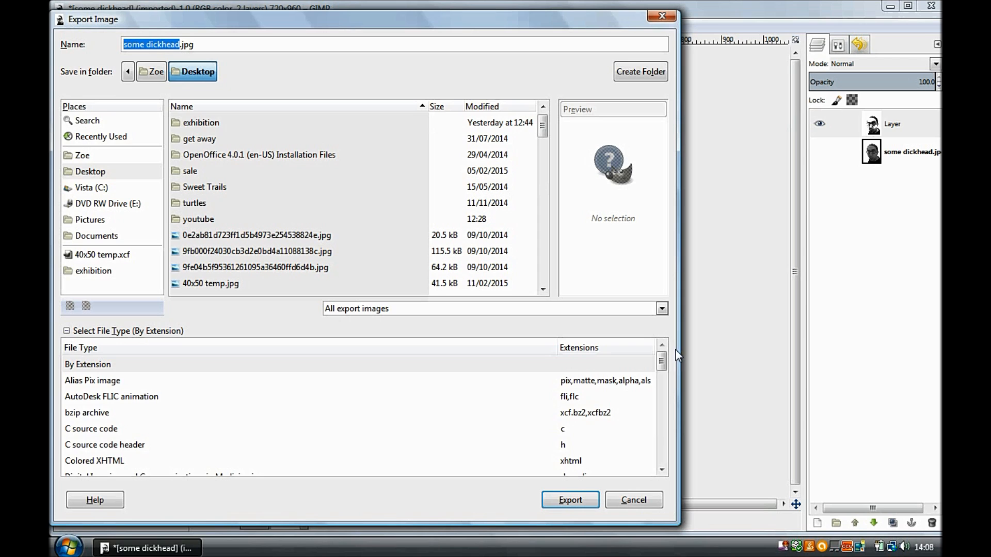
pyautogui.moveTo(661, 361); pyautogui.dragTo(661, 402)
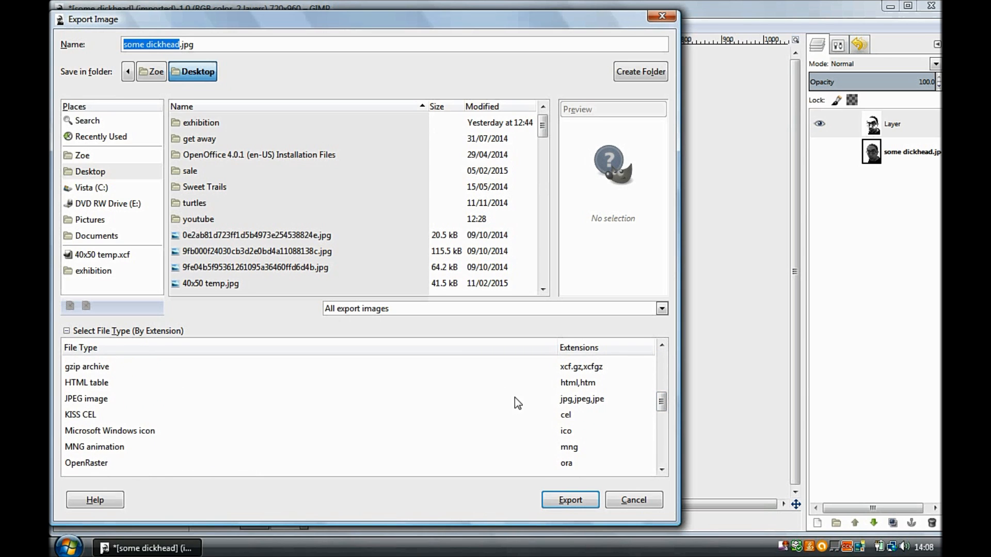
pyautogui.click(515, 398)
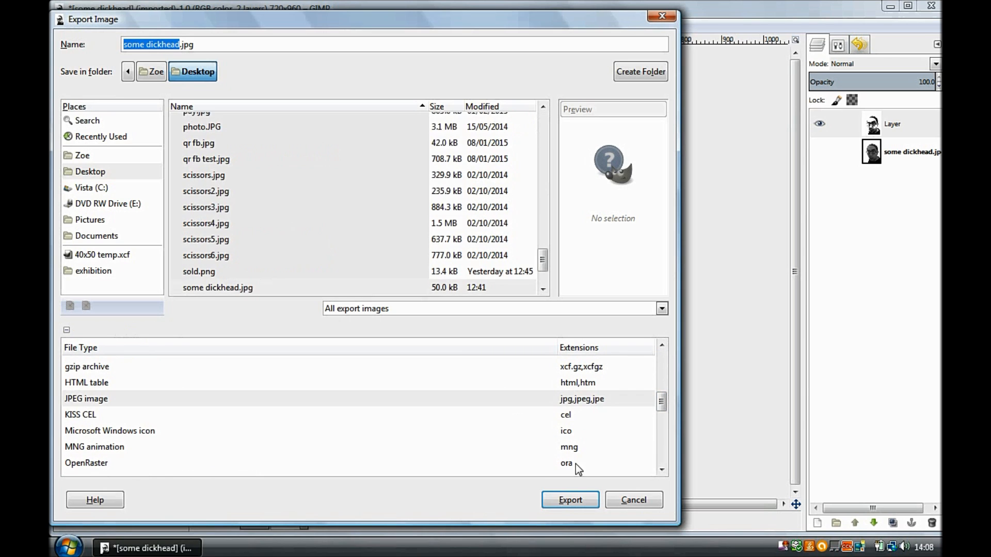
# - Export over the existing some dickhead.jpg on the Desktop with the JPEG quality set to 100
pyautogui.click(583, 503)
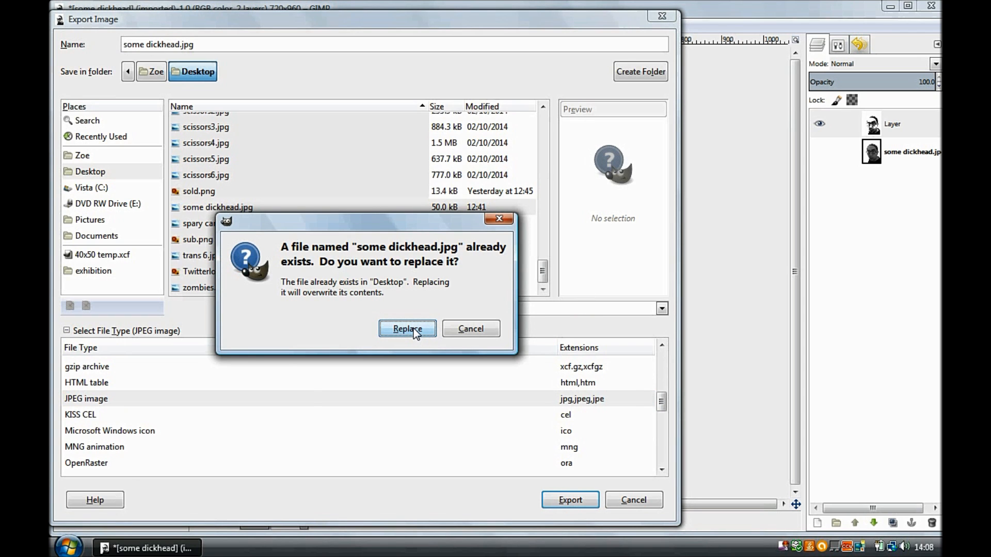
pyautogui.click(408, 328)
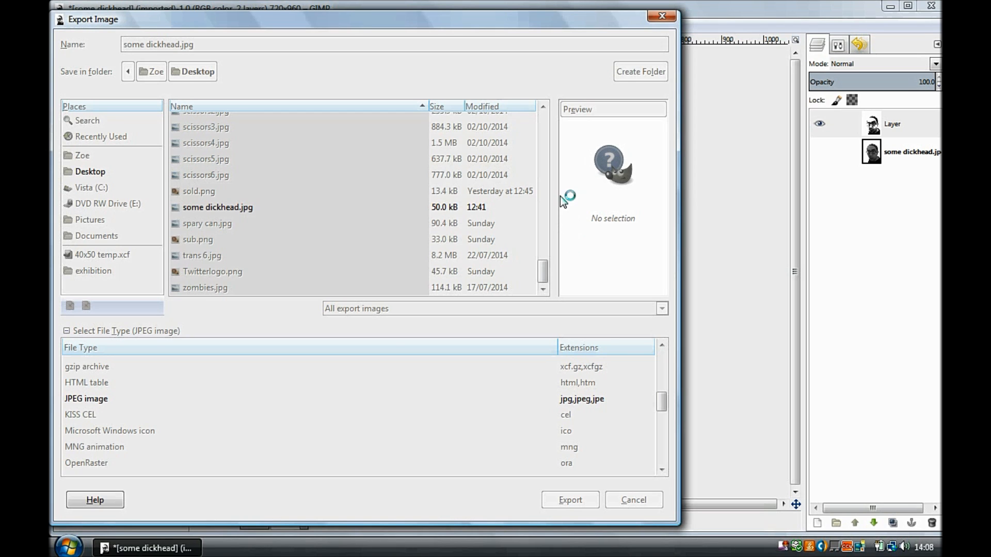
pyautogui.moveTo(536, 231); pyautogui.dragTo(549, 231)
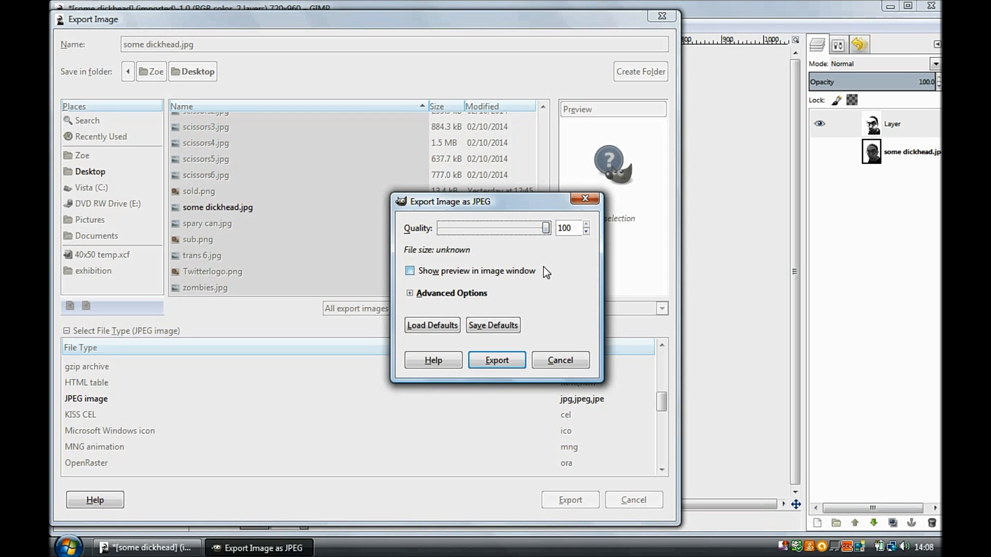
pyautogui.click(506, 364)
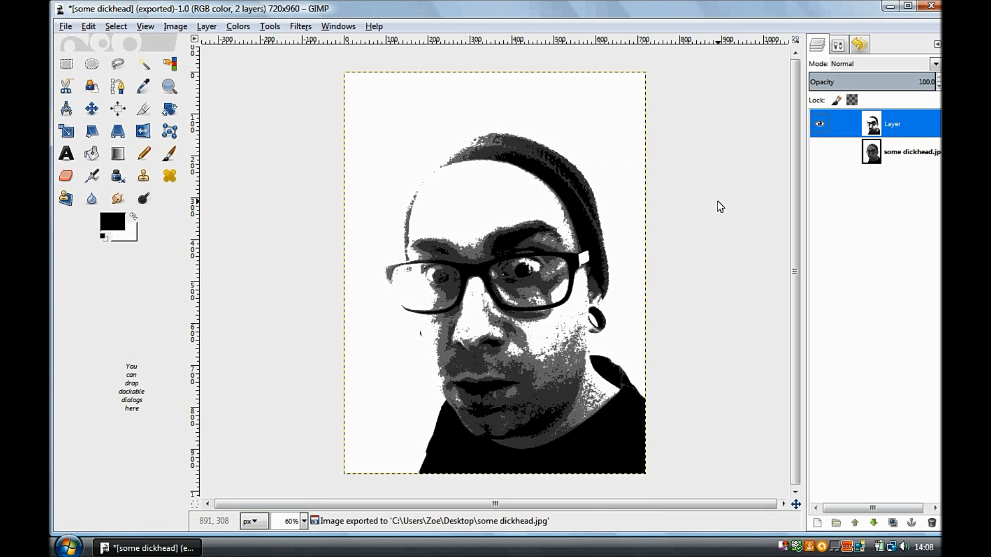
# - Minimize the image editor and open the exported some dickhead image from the desktop to check it
pyautogui.click(890, 7)
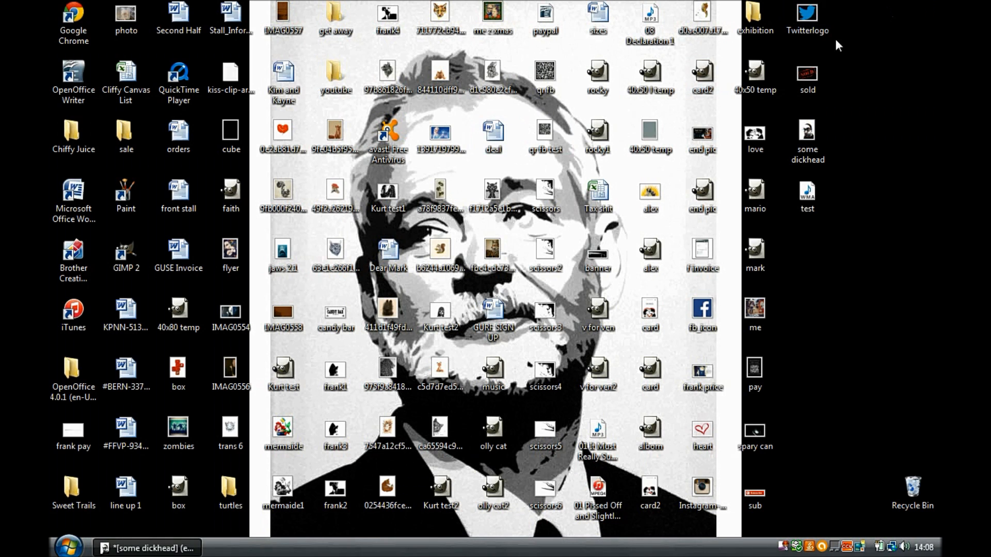
pyautogui.doubleClick(809, 131)
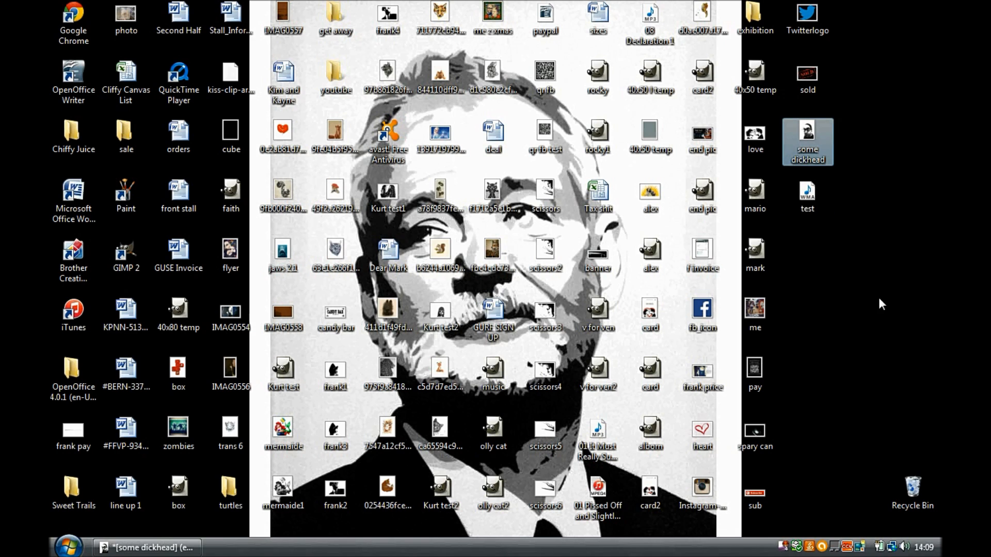